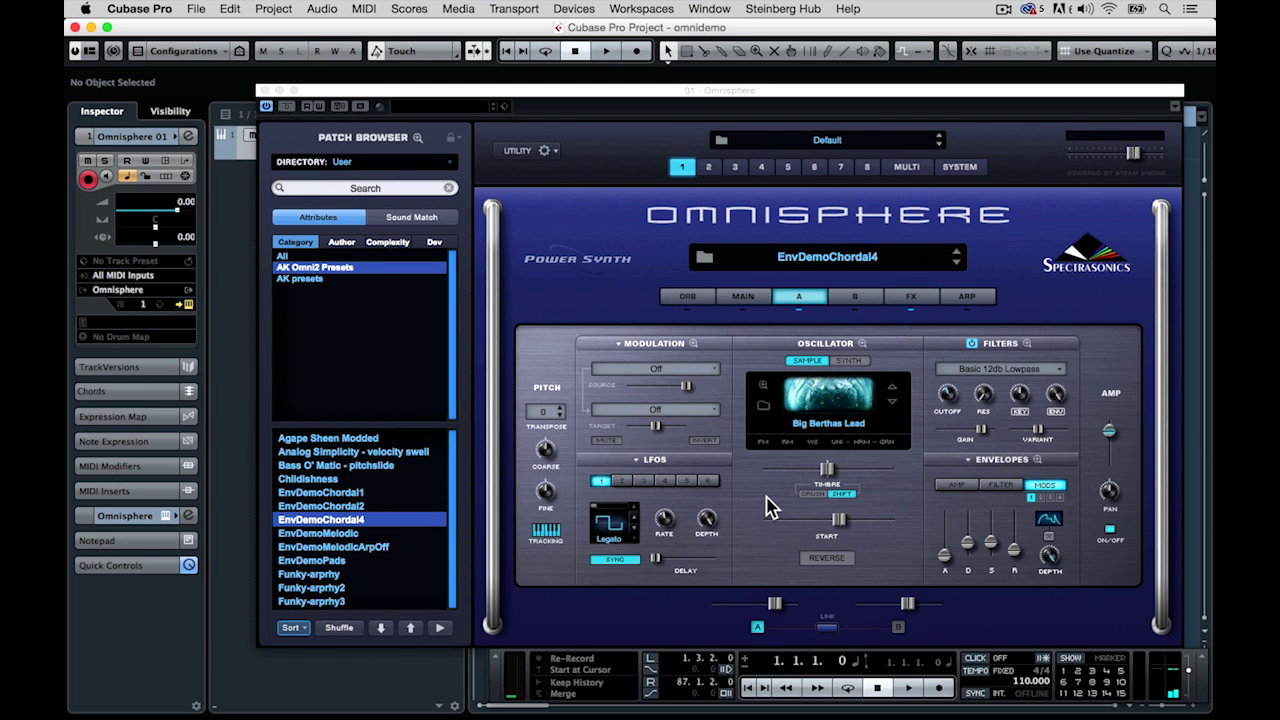
# Load EnvDemoChordal2 and show its MOD 1 envelope in the large envelope editor.
pyautogui.click(371, 506)
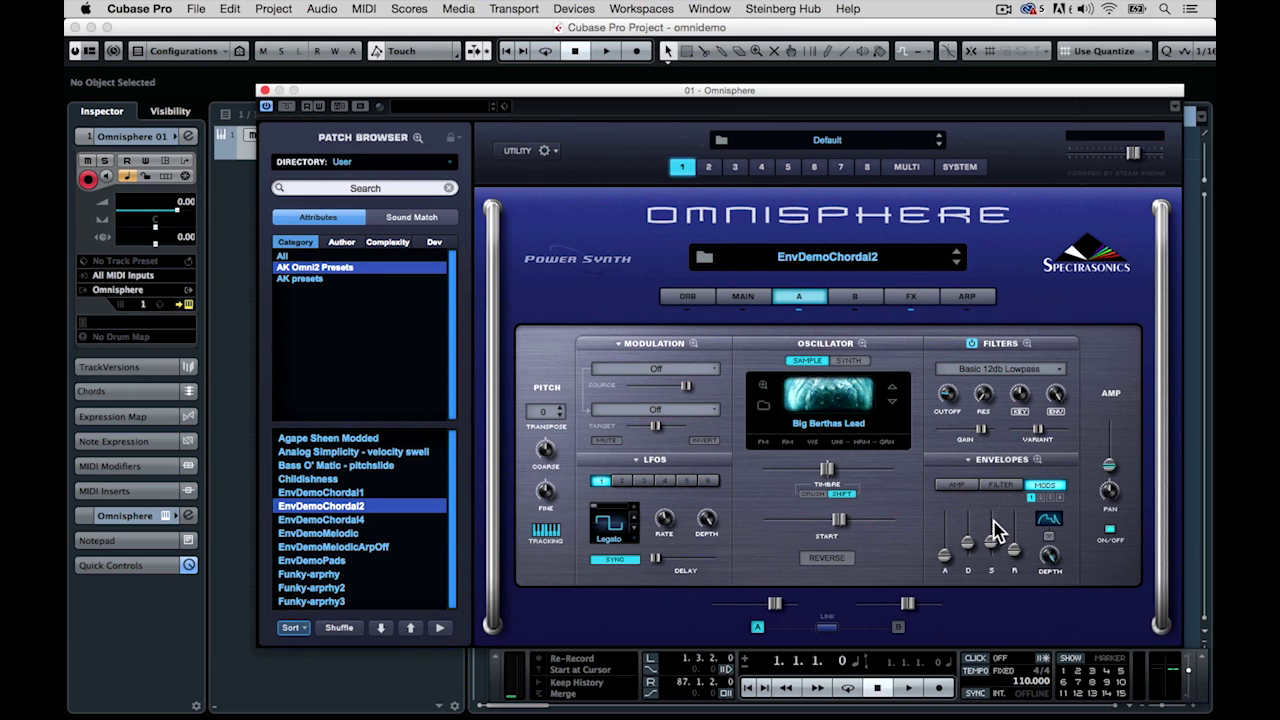
pyautogui.click(1040, 461)
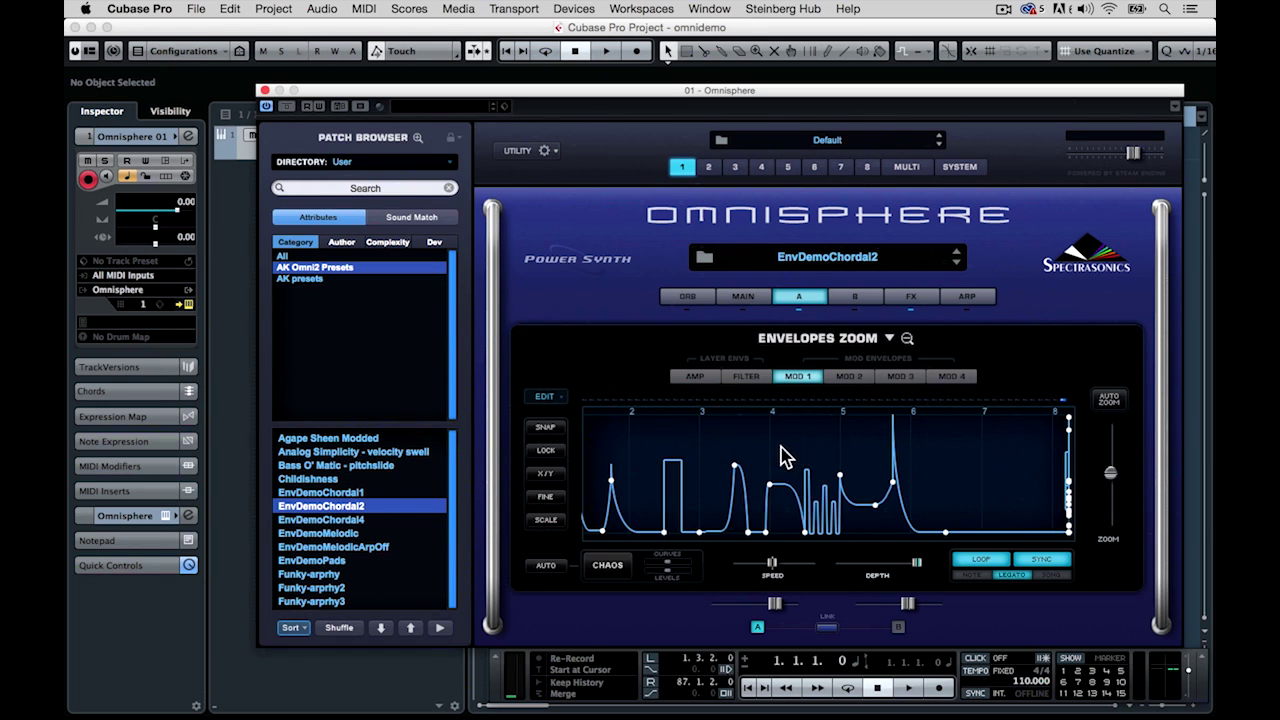
pyautogui.hscroll(5, 849, 457)
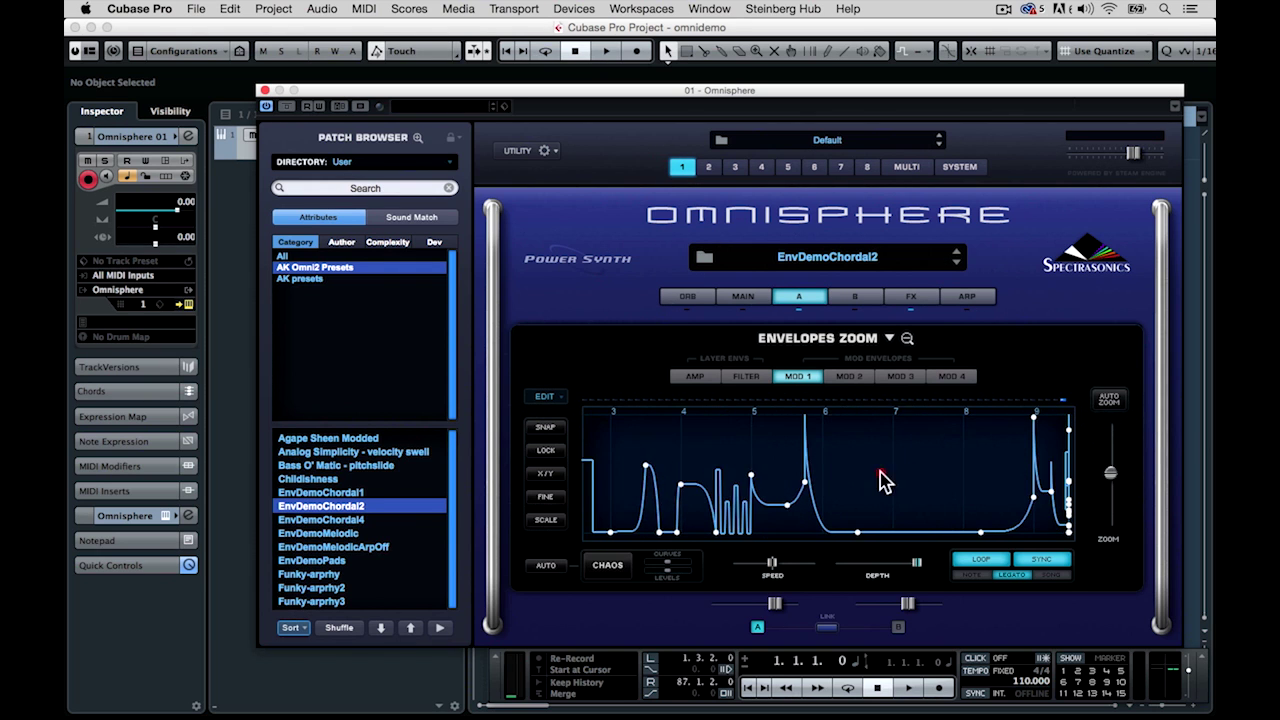
pyautogui.hscroll(3, 700, 480)
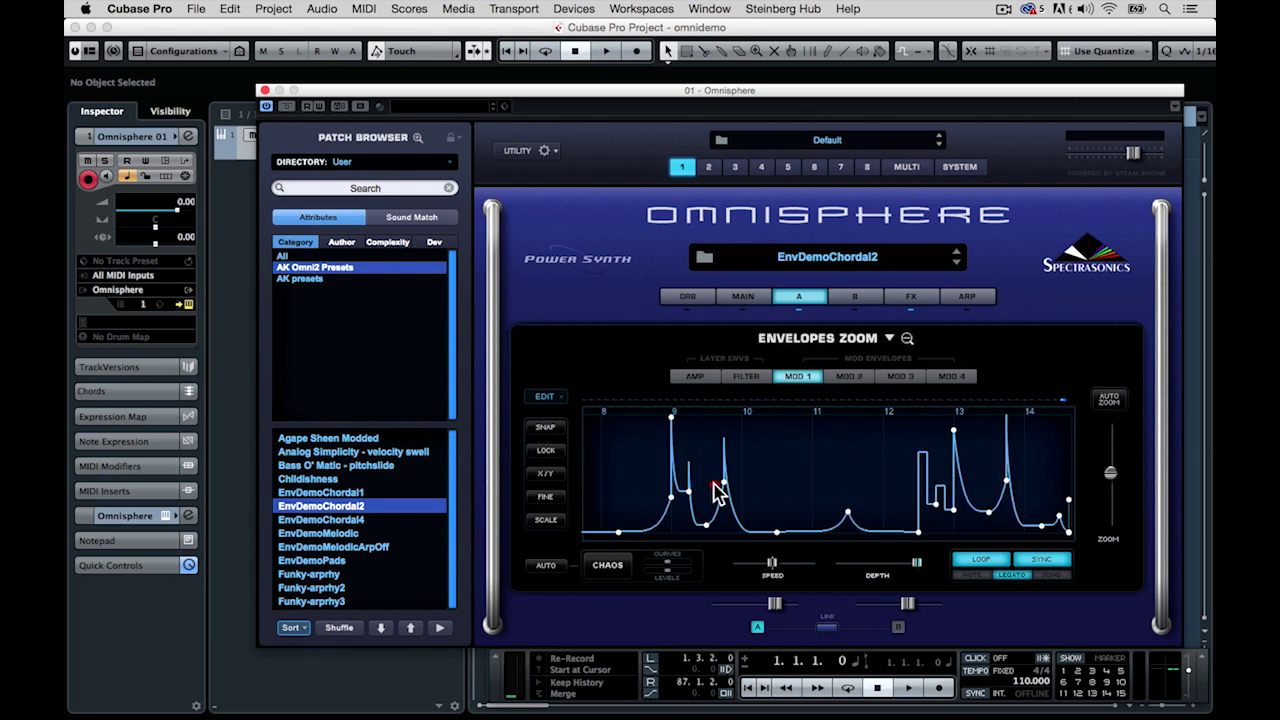
pyautogui.hscroll(-2, 714, 487)
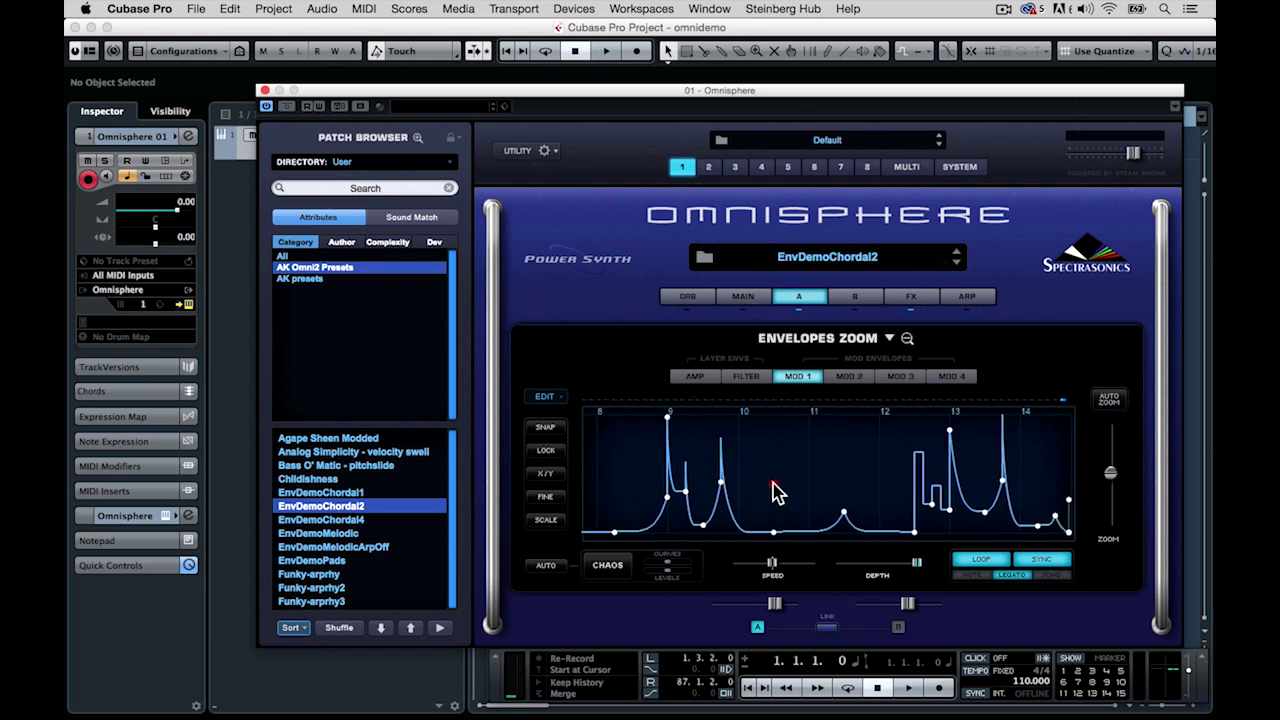
pyautogui.hscroll(-4, 812, 493)
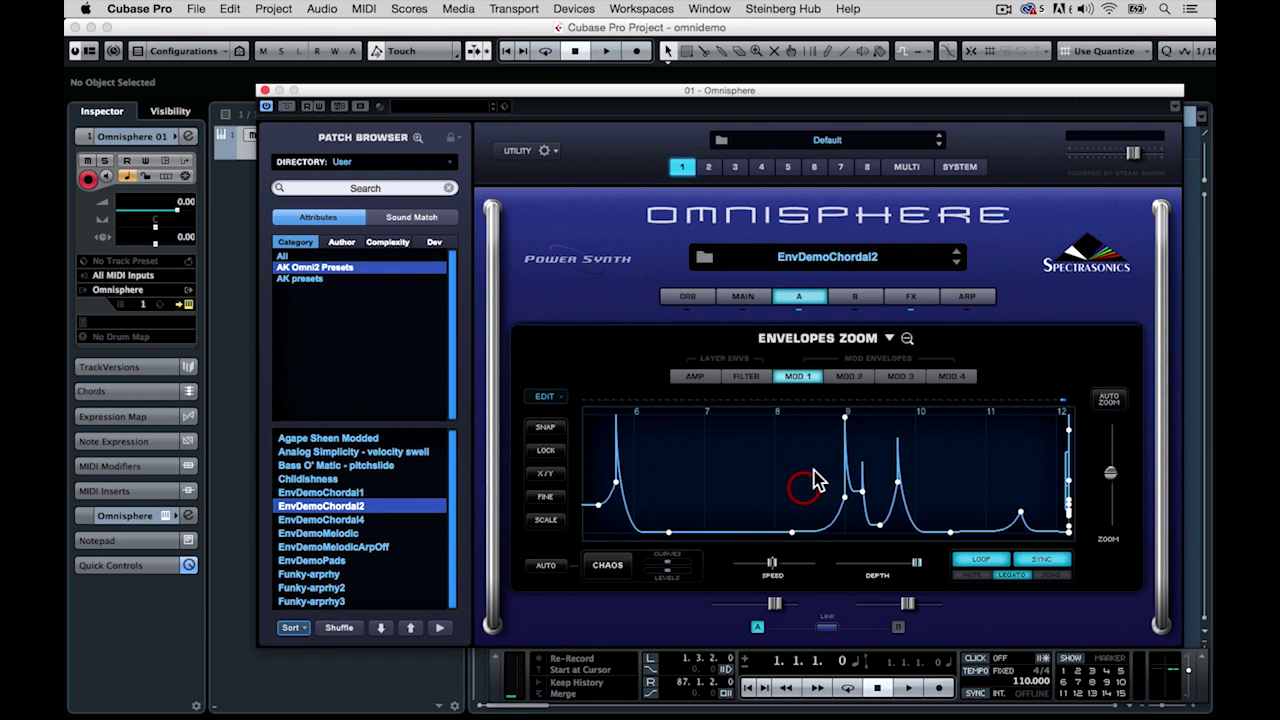
pyautogui.hscroll(-1, 925, 478)
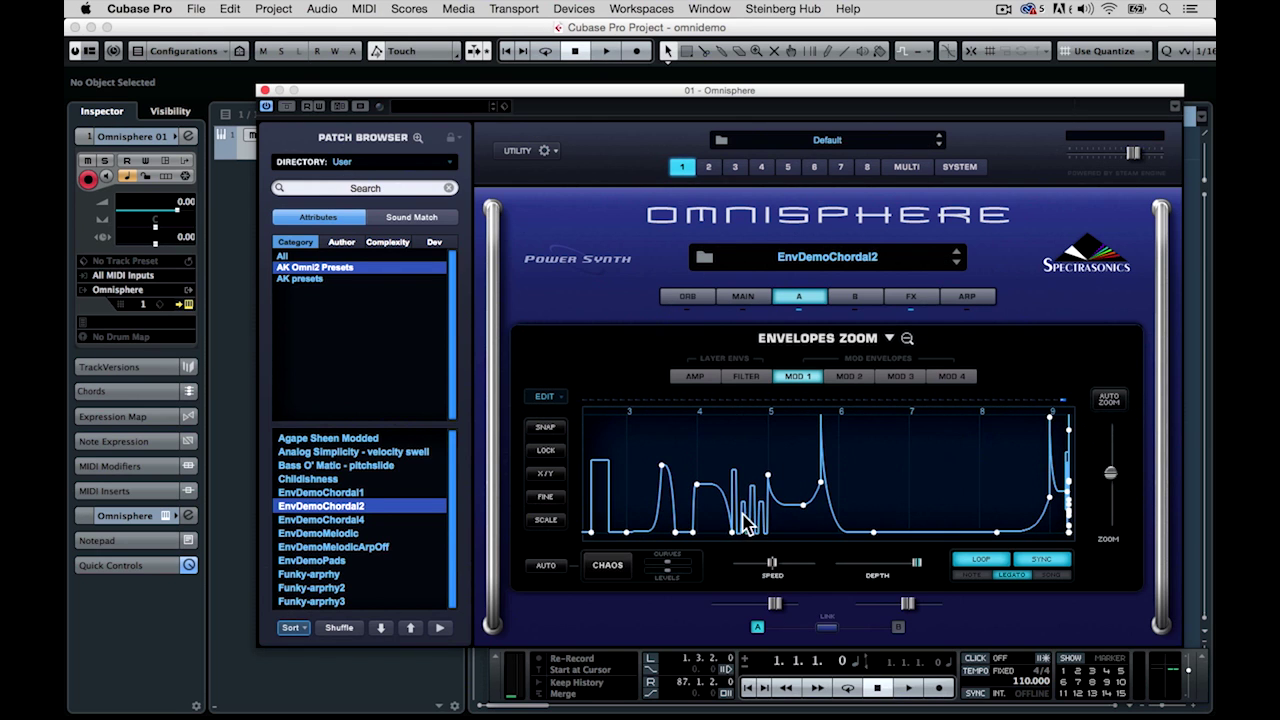
pyautogui.hscroll(-2, 766, 450)
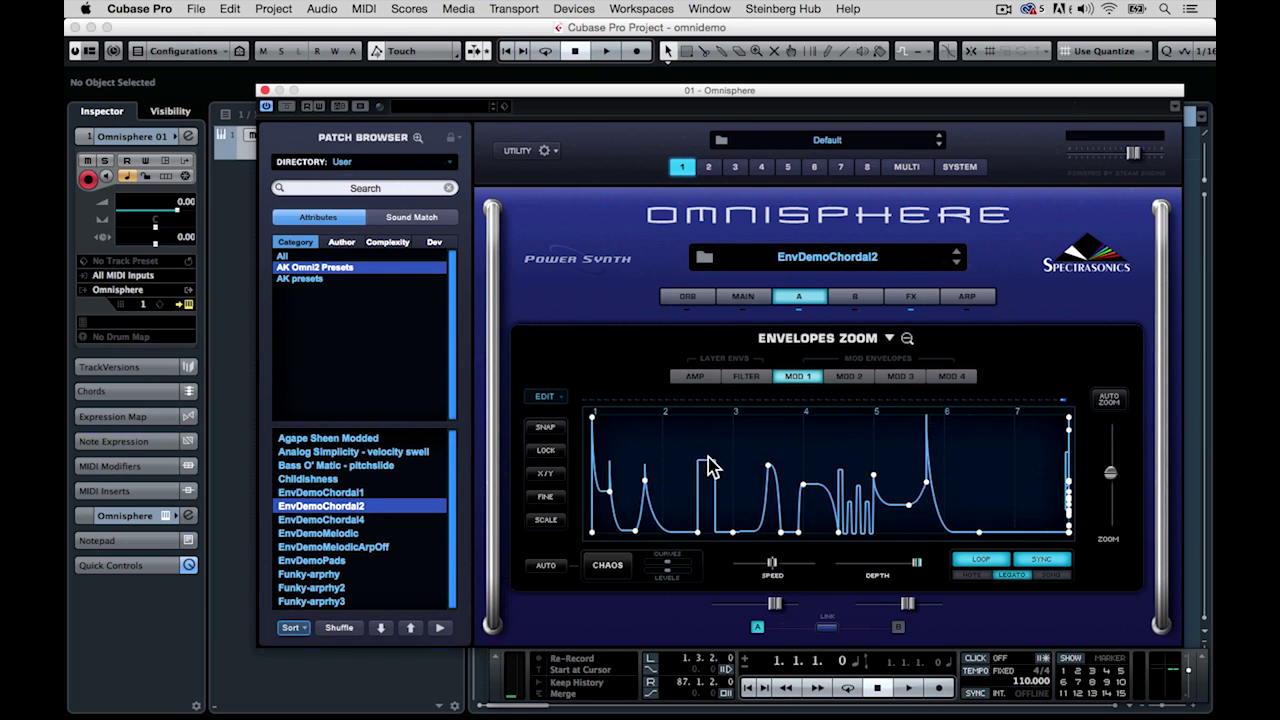
# Raise the square pulse near bar 2 and zoom the MOD 1 envelope view in.
pyautogui.moveTo(706, 479); pyautogui.dragTo(706, 458)
pyautogui.click(818, 497)
pyautogui.moveTo(1111, 472)
pyautogui.mouseDown()
pyautogui.moveTo(1110, 502)
pyautogui.moveTo(1106, 466)
pyautogui.moveTo(1098, 474)
pyautogui.mouseUp()
pyautogui.click(907, 340)
pyautogui.click(694, 344)
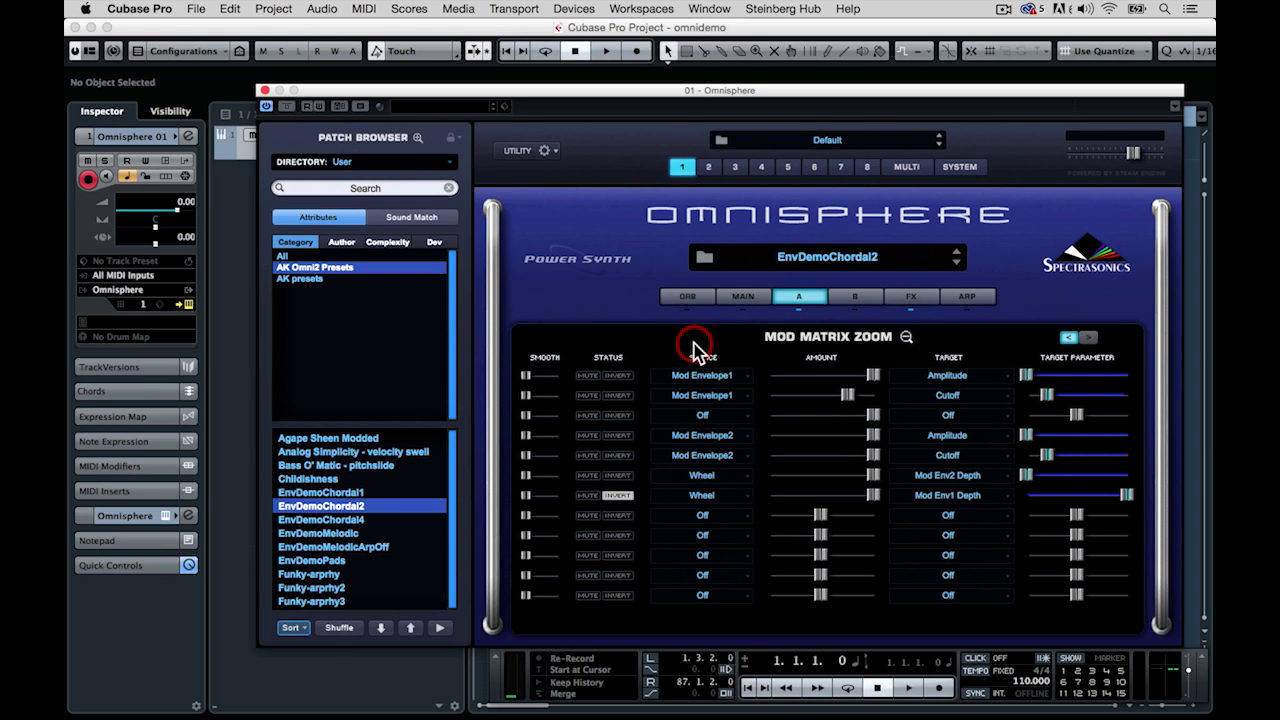
pyautogui.click(707, 377)
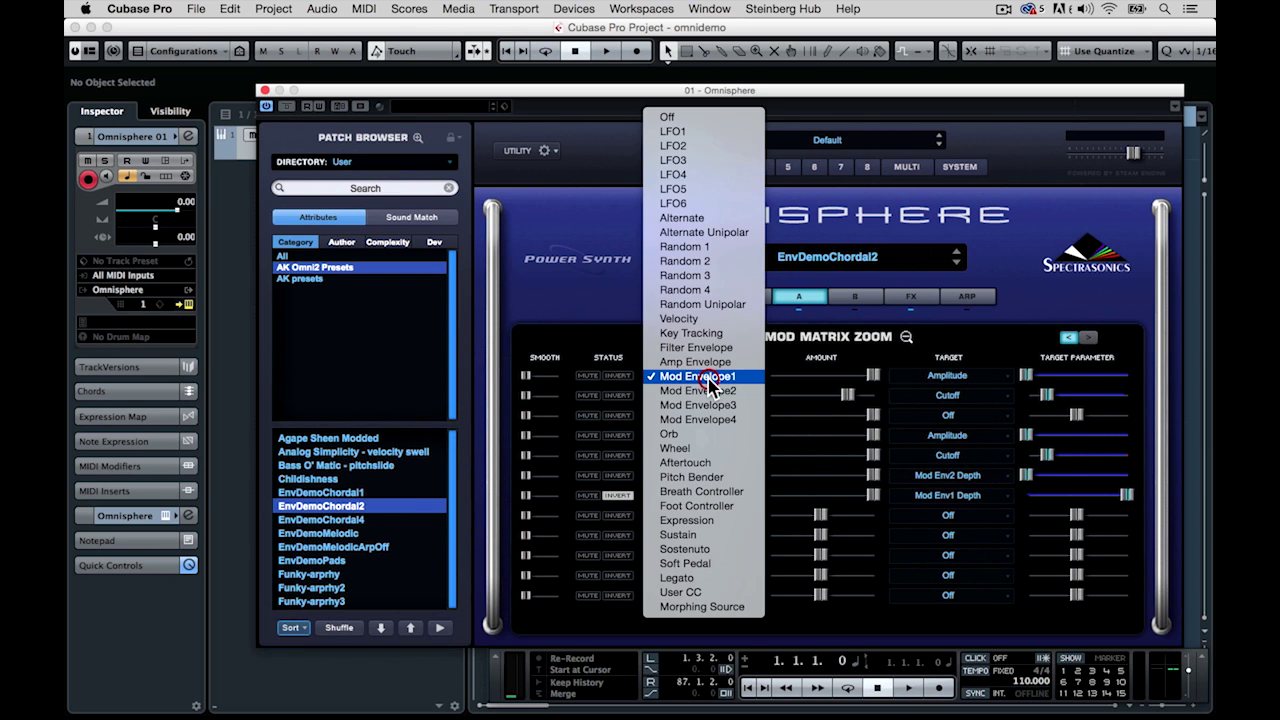
pyautogui.click(707, 378)
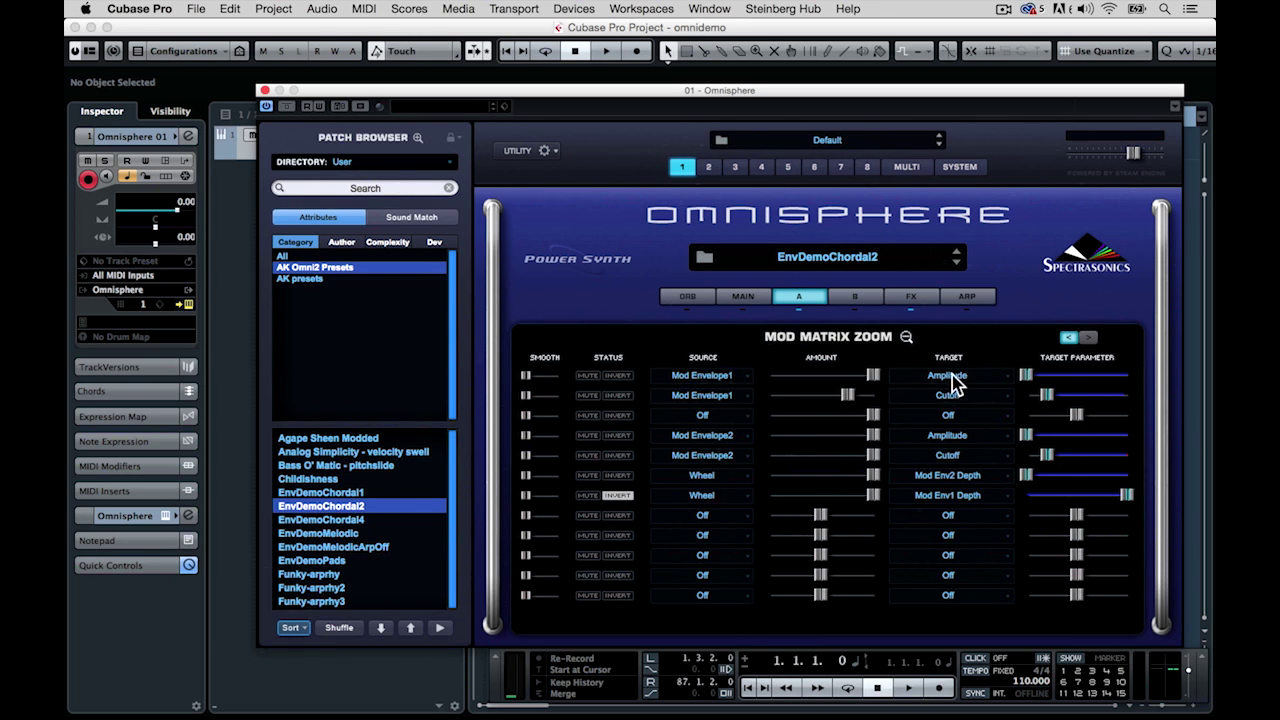
pyautogui.click(808, 292)
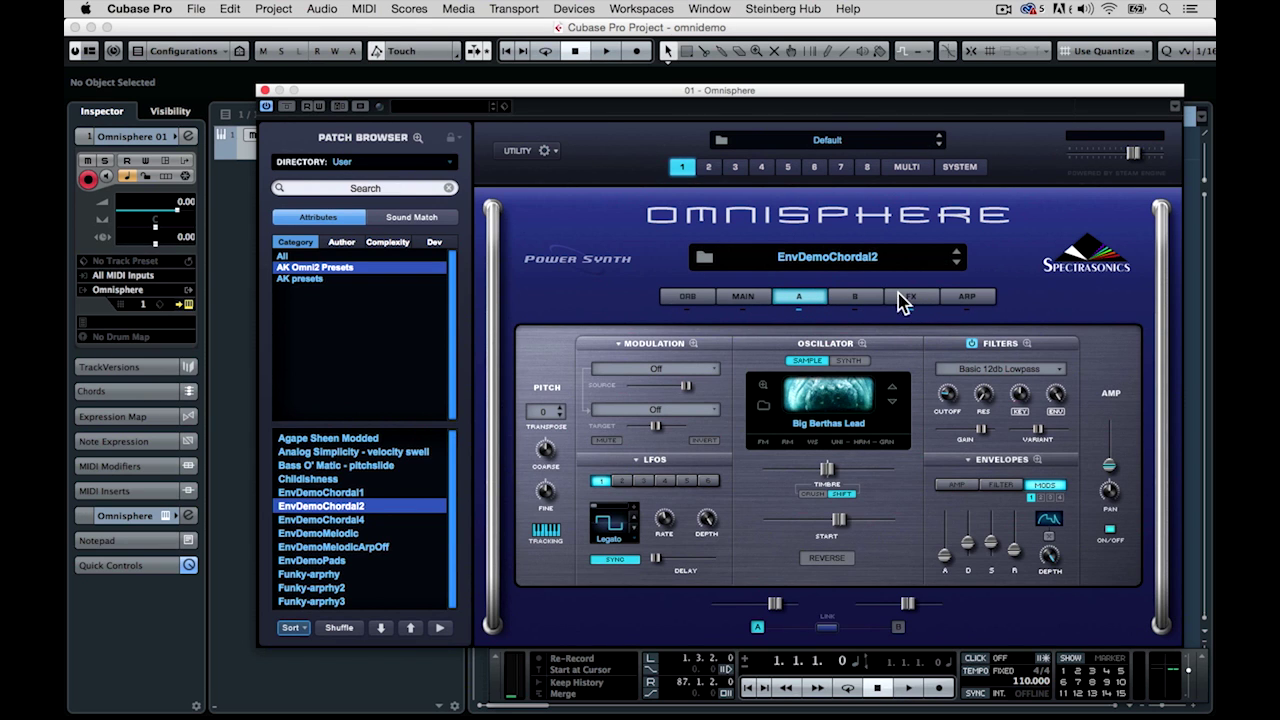
pyautogui.click(1037, 459)
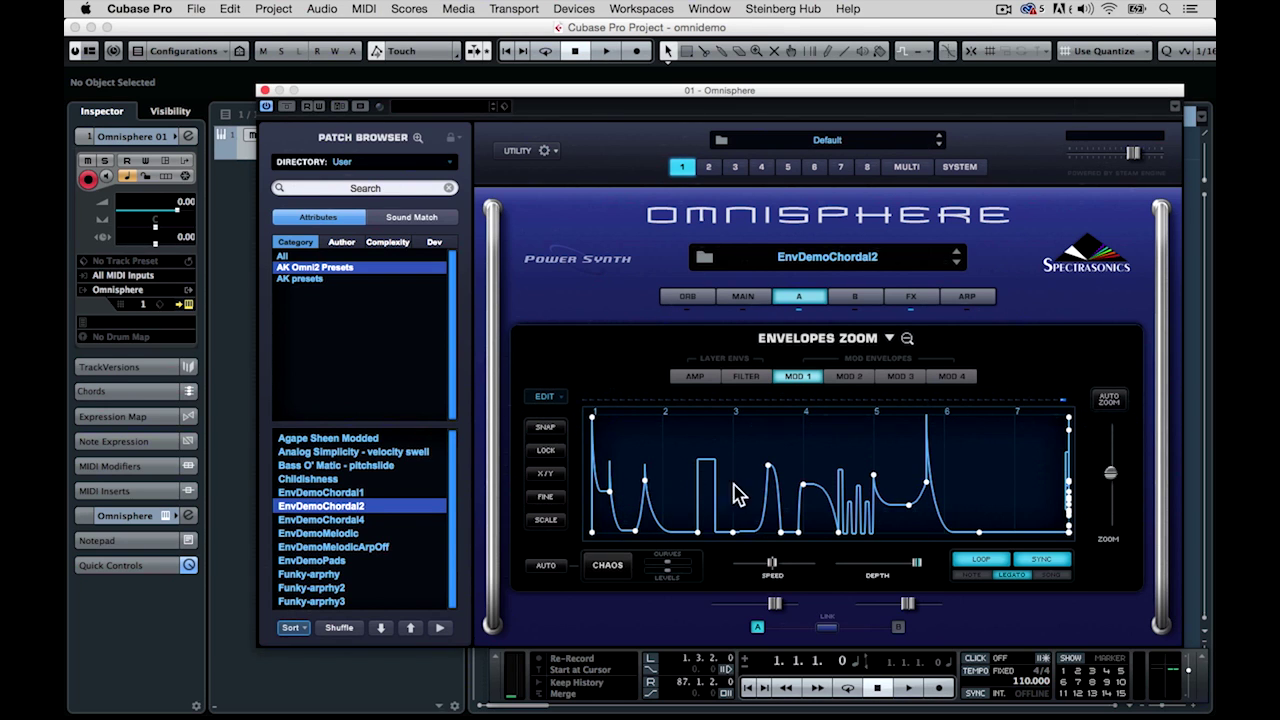
# Show the MOD 2 envelope zoomed out from bar 1, then close the envelope editor.
pyautogui.click(848, 378)
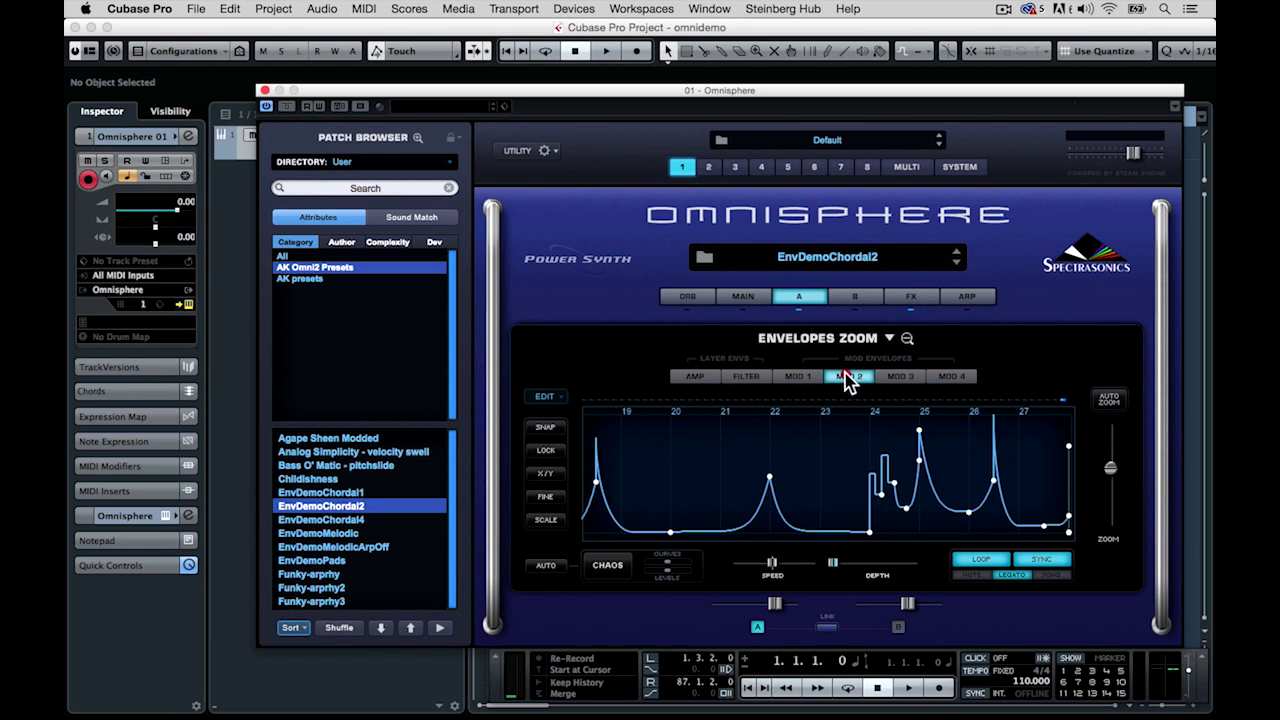
pyautogui.click(830, 465)
pyautogui.moveTo(1110, 470)
pyautogui.mouseDown()
pyautogui.moveTo(1113, 486)
pyautogui.moveTo(1107, 462)
pyautogui.mouseUp()
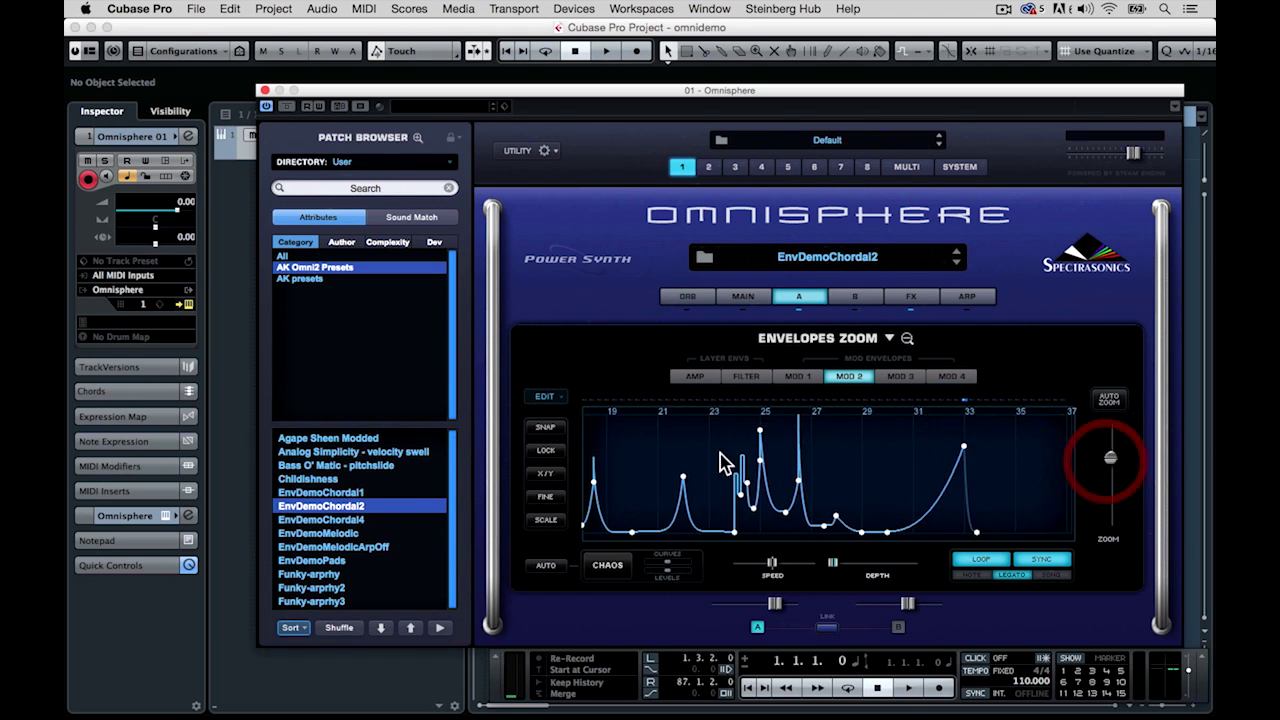
pyautogui.moveTo(780, 452); pyautogui.dragTo(1157, 437)
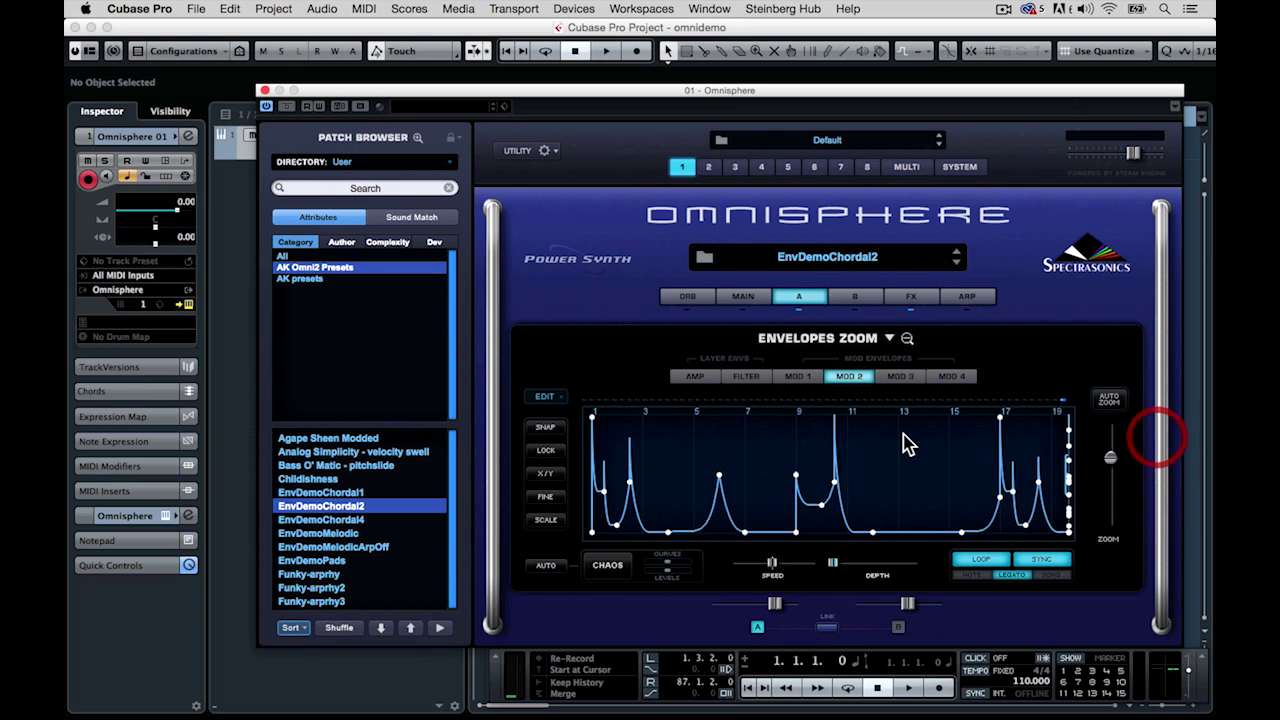
pyautogui.click(814, 440)
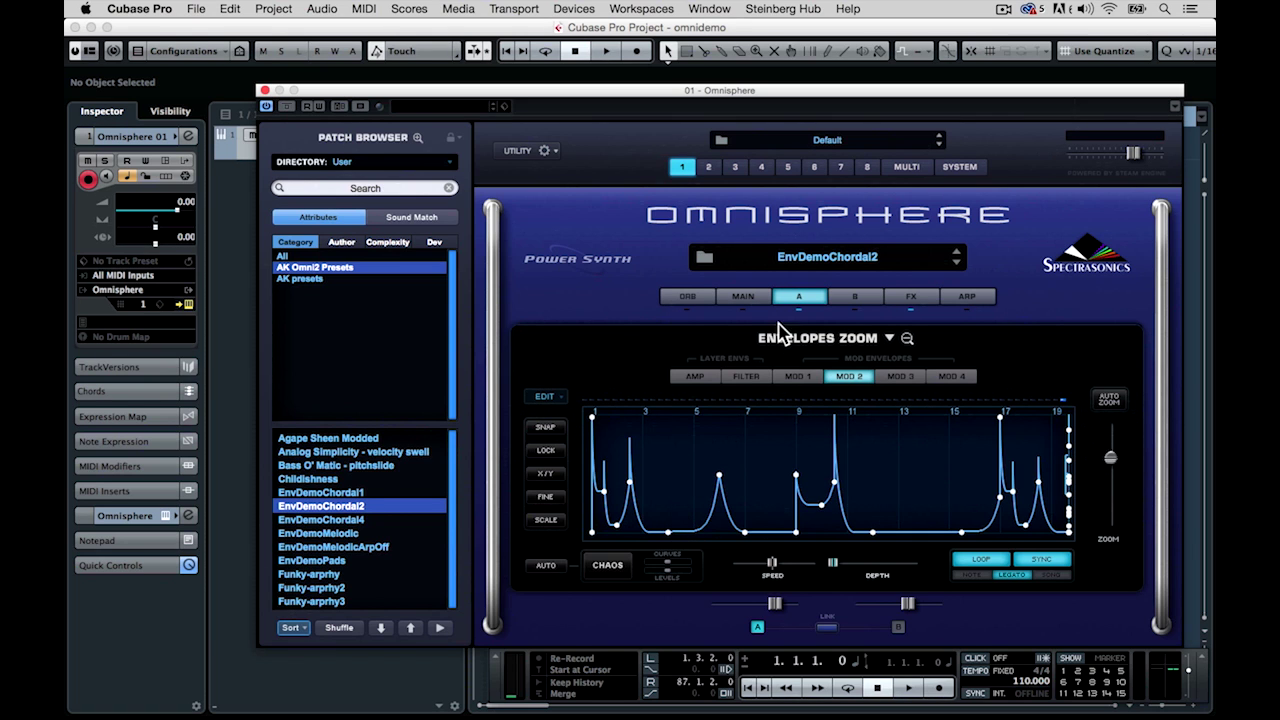
# In Mod Matrix Zoom, switch off INVERT on the Wheel → Mod Env1 Depth routing.
pyautogui.click(908, 340)
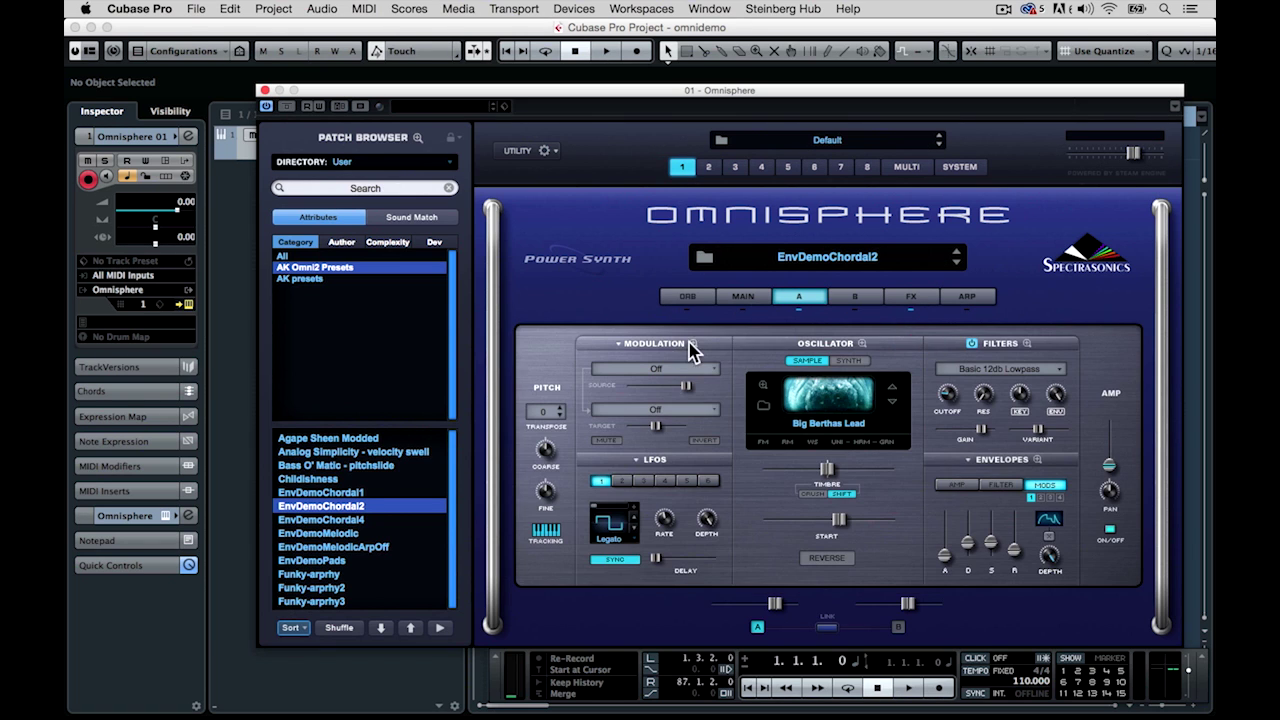
pyautogui.click(697, 350)
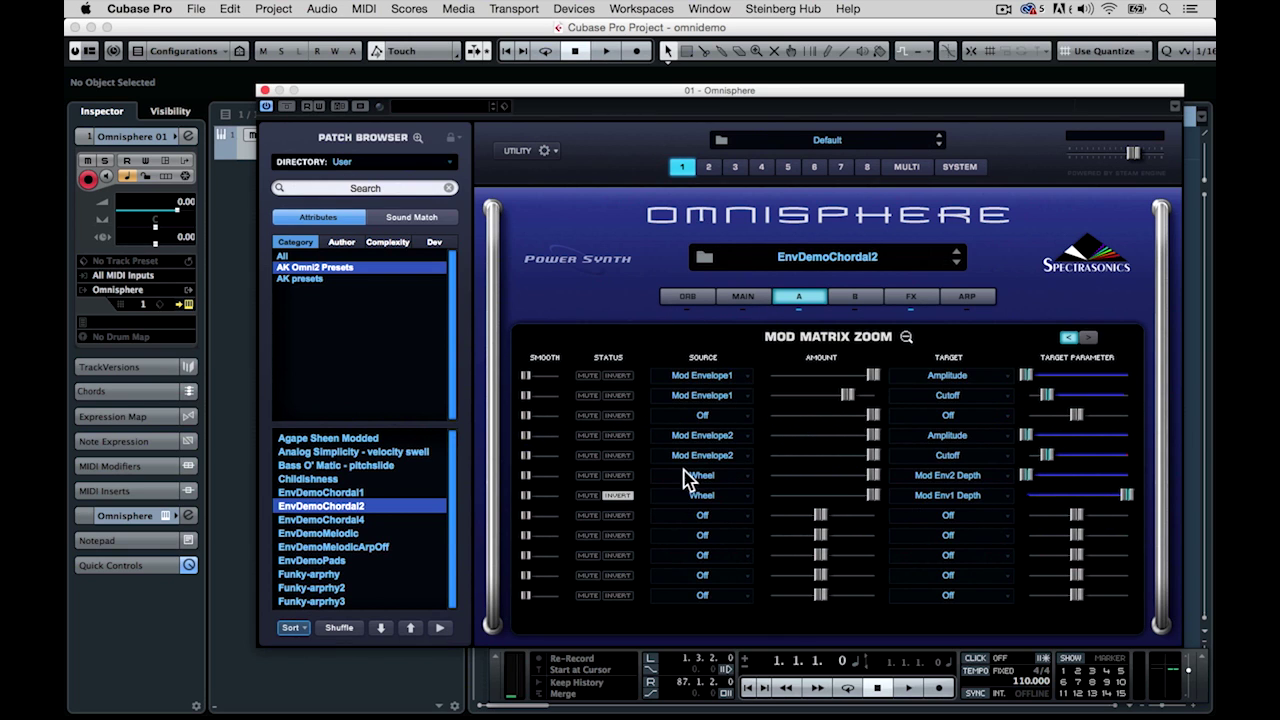
pyautogui.click(624, 495)
# Reopen the envelope editor and switch between the MOD 1 and MOD 2 envelopes, ending on MOD 2.
pyautogui.click(906, 337)
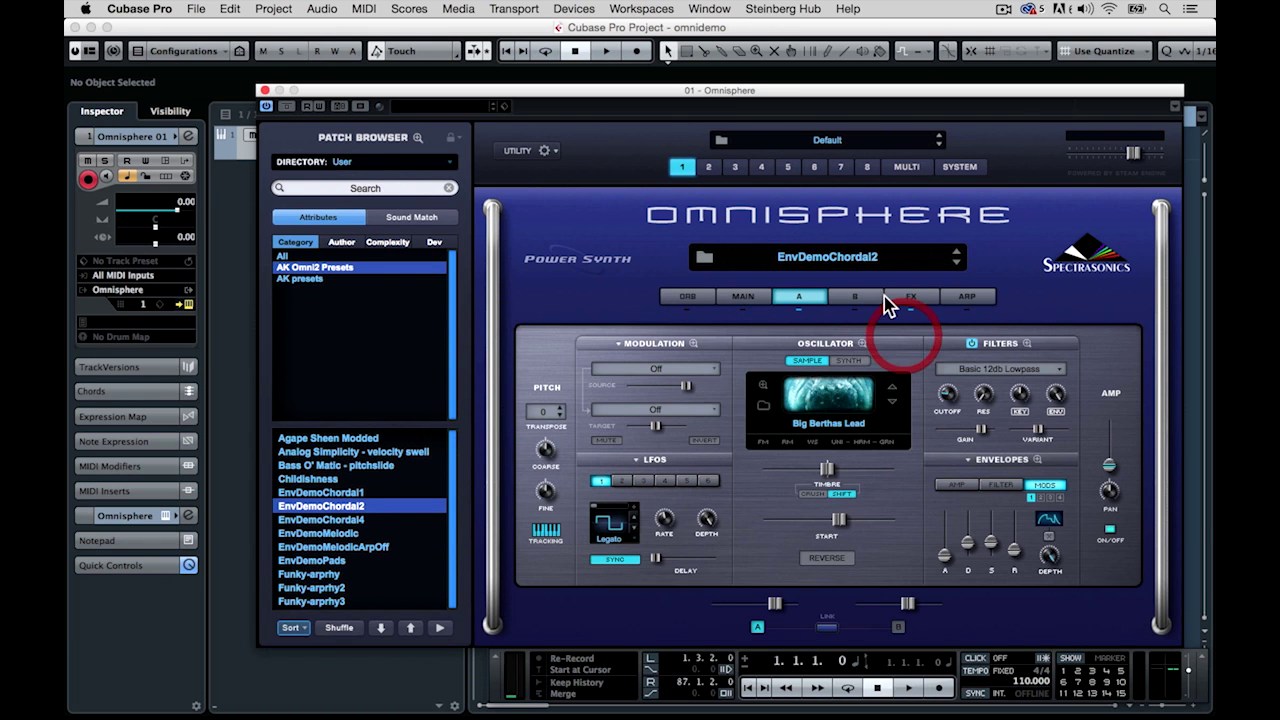
pyautogui.click(1036, 459)
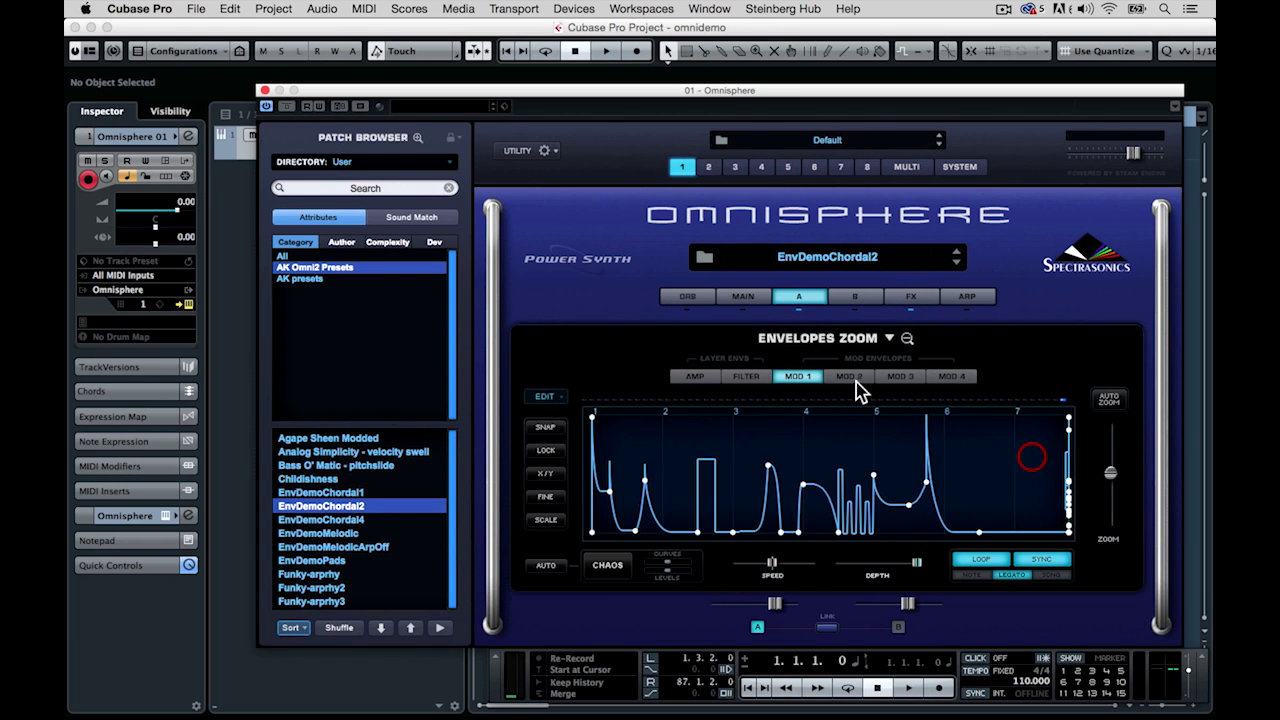
pyautogui.click(850, 380)
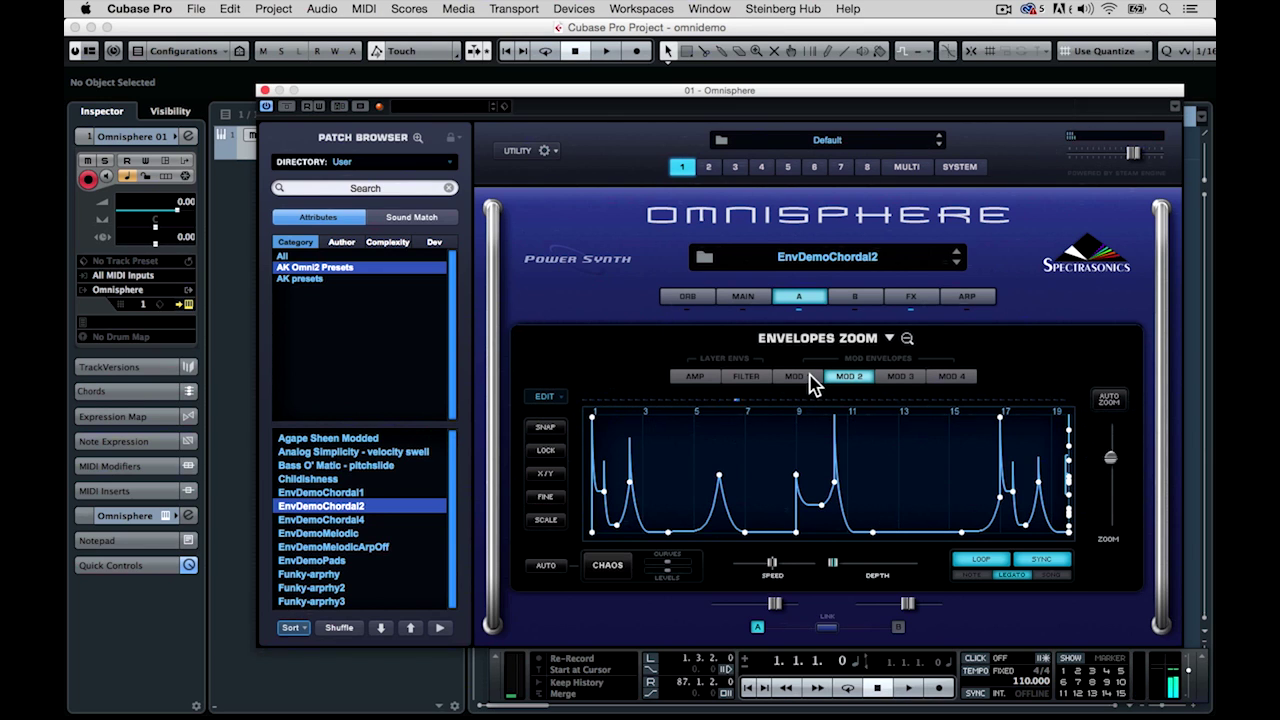
pyautogui.click(811, 378)
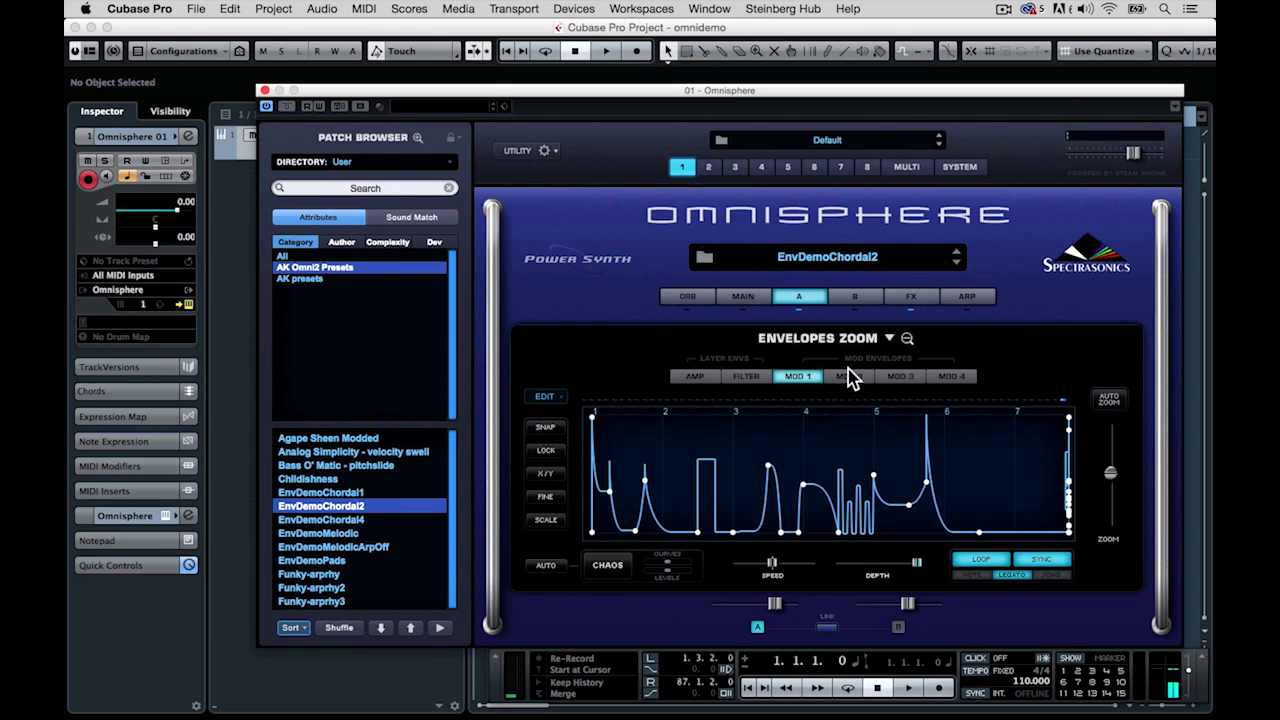
pyautogui.click(849, 378)
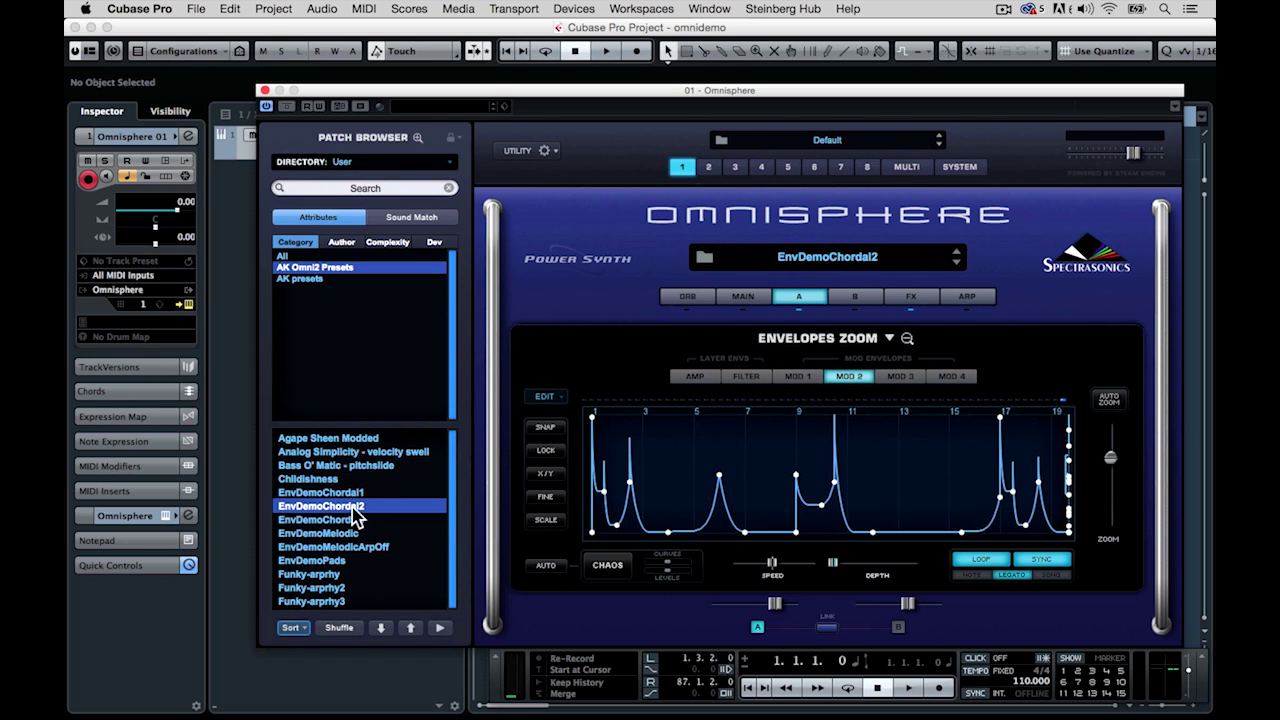
# Load EnvDemoMelodicArpOff and show its mod matrix with Mod Envelope1 driving Pitch Coarse.
pyautogui.click(799, 377)
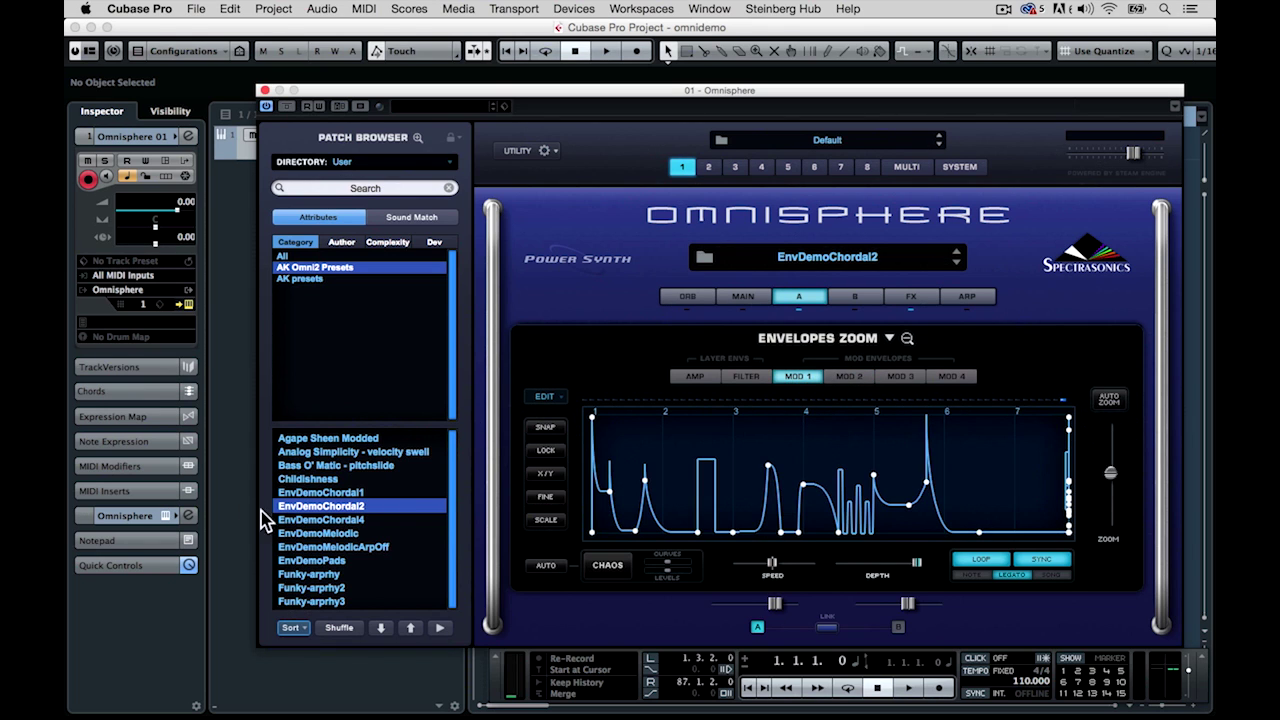
pyautogui.click(338, 535)
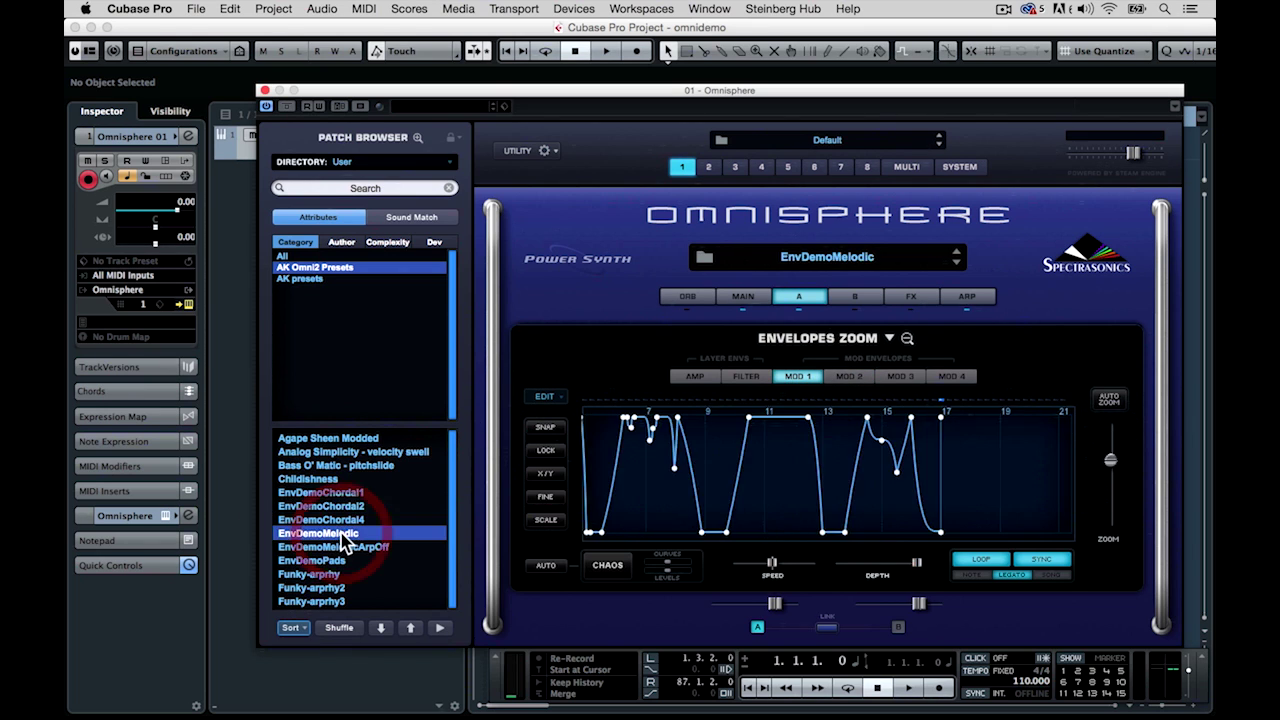
pyautogui.click(365, 547)
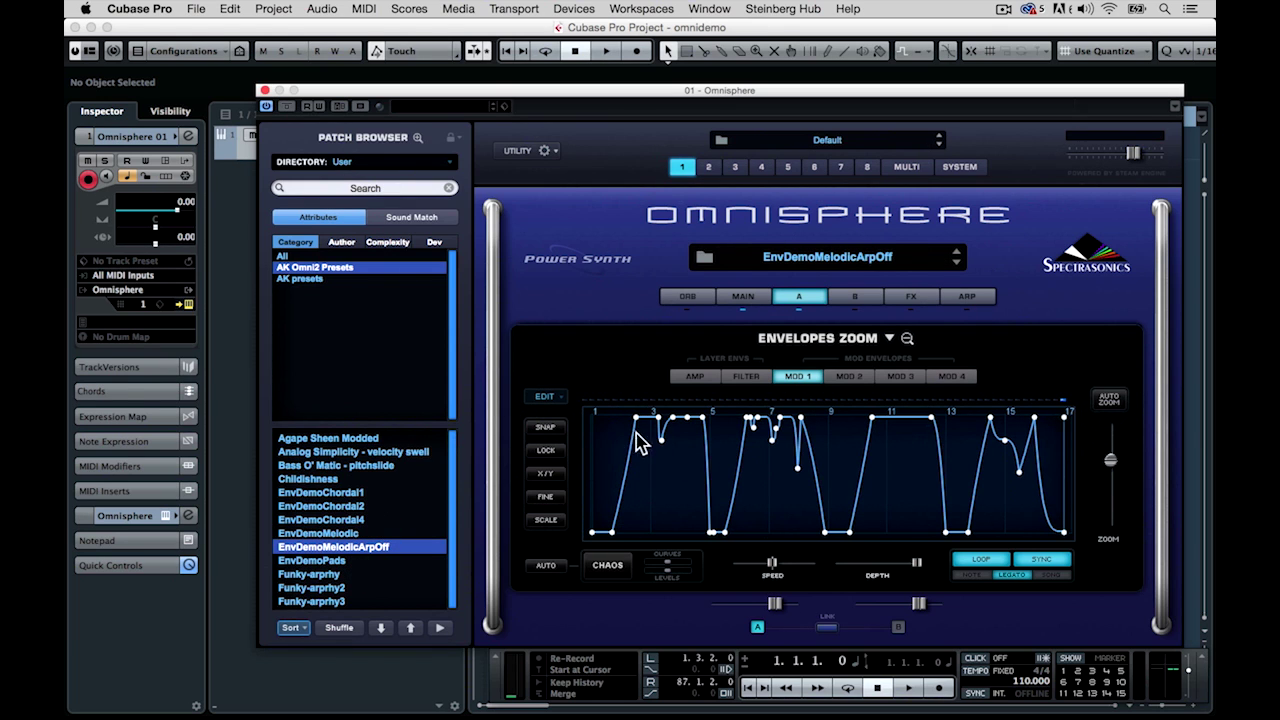
pyautogui.click(907, 339)
pyautogui.click(693, 343)
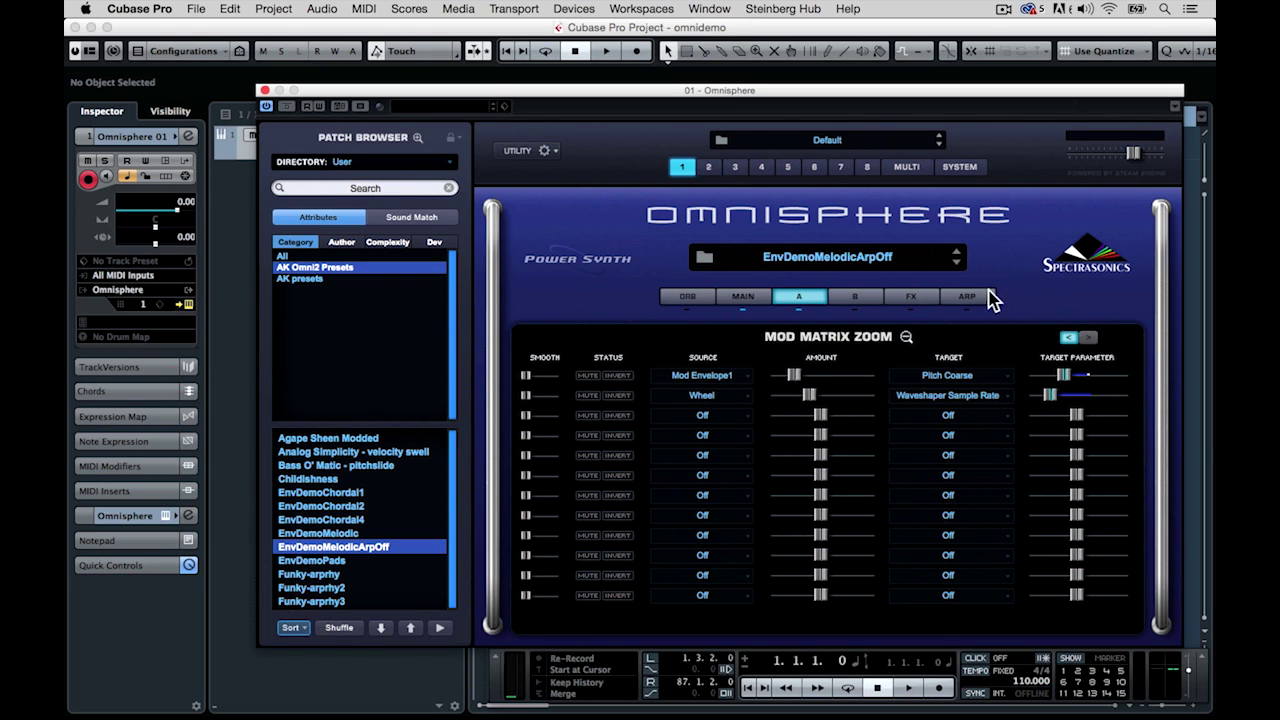
# View layer A's MOD 1 envelope, then show the switched-off Up, 1/16 arpeggiator settings.
pyautogui.click(796, 296)
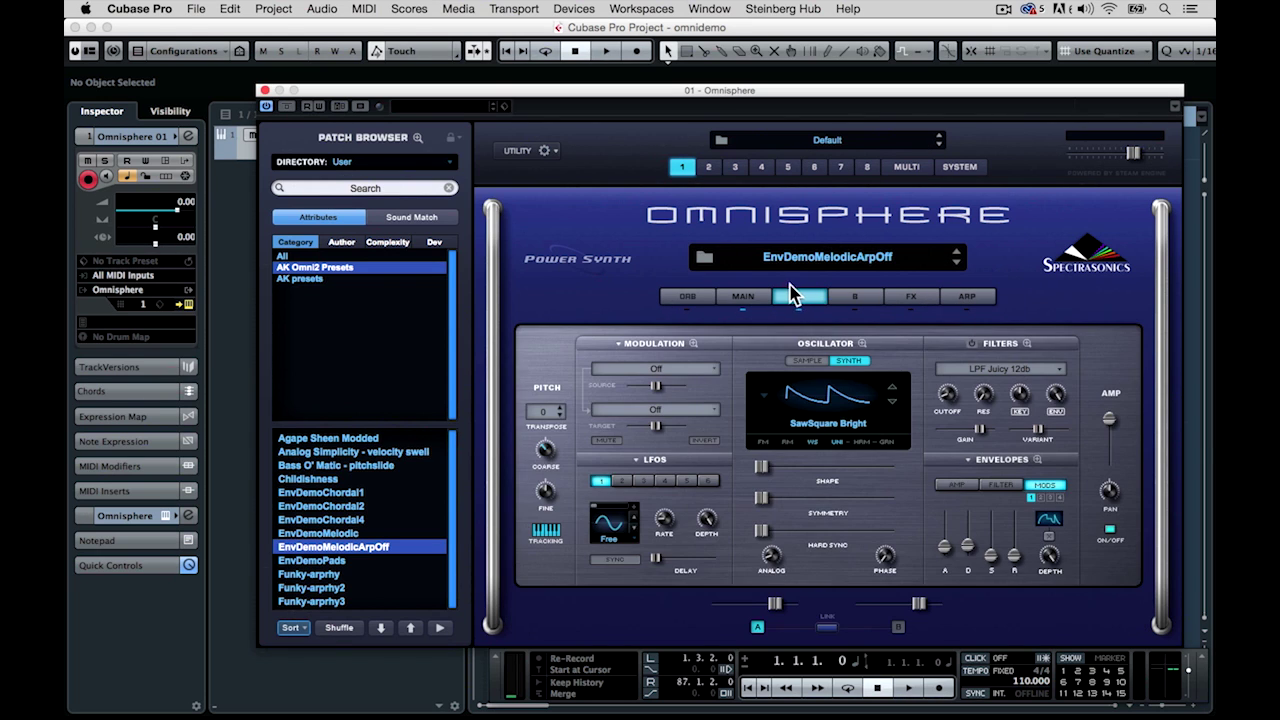
pyautogui.click(1038, 472)
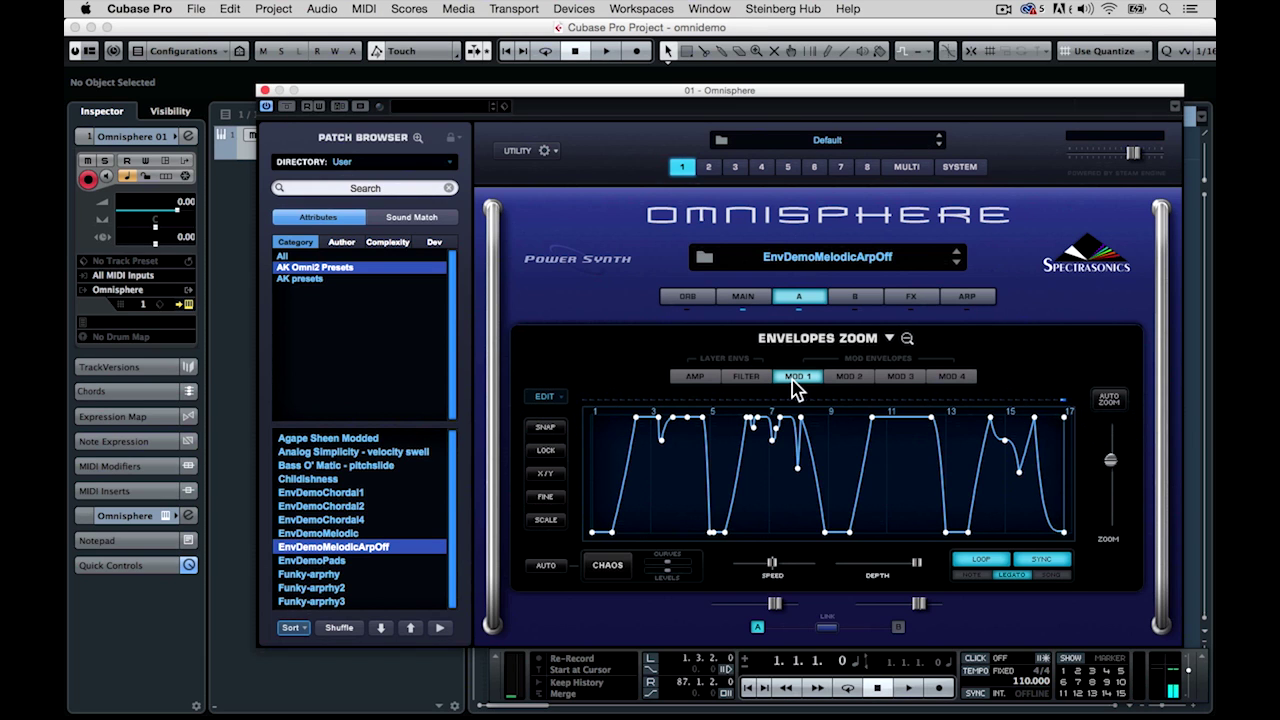
pyautogui.click(965, 300)
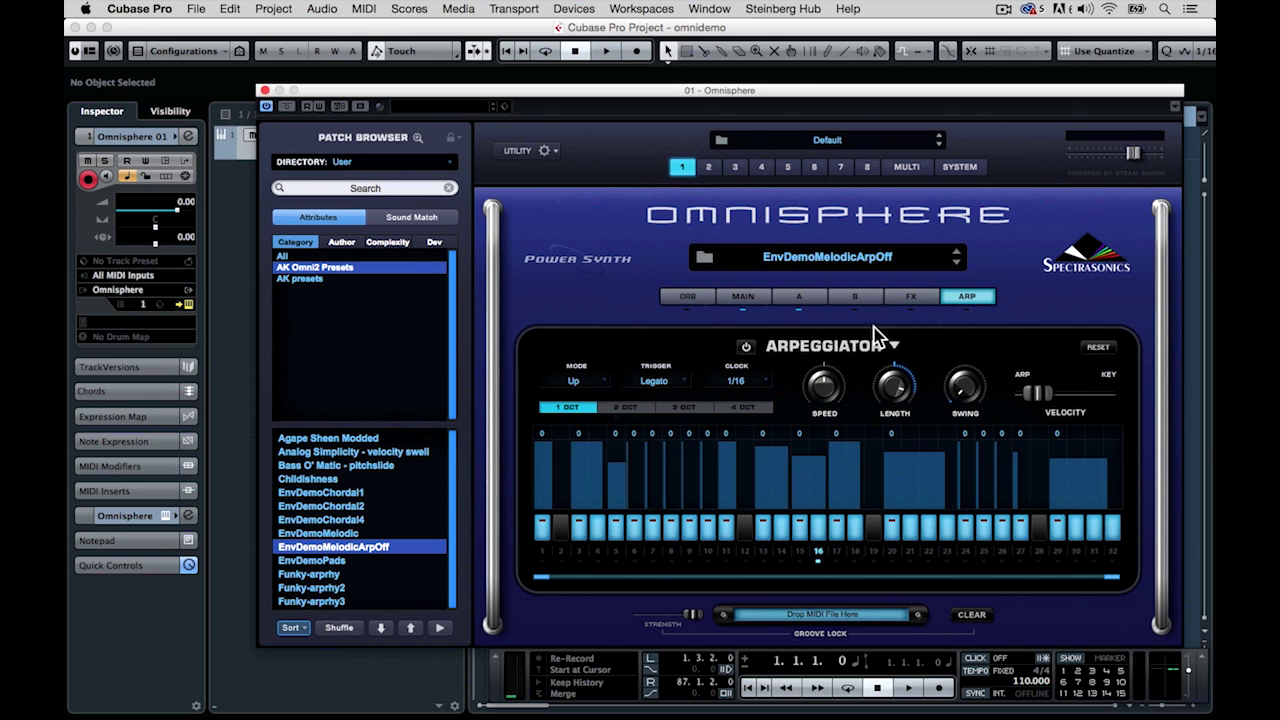
# Switch the arpeggiator on and raise the tempo to 123.
pyautogui.click(746, 346)
pyautogui.click(747, 347)
pyautogui.scroll(1, 1021, 657)
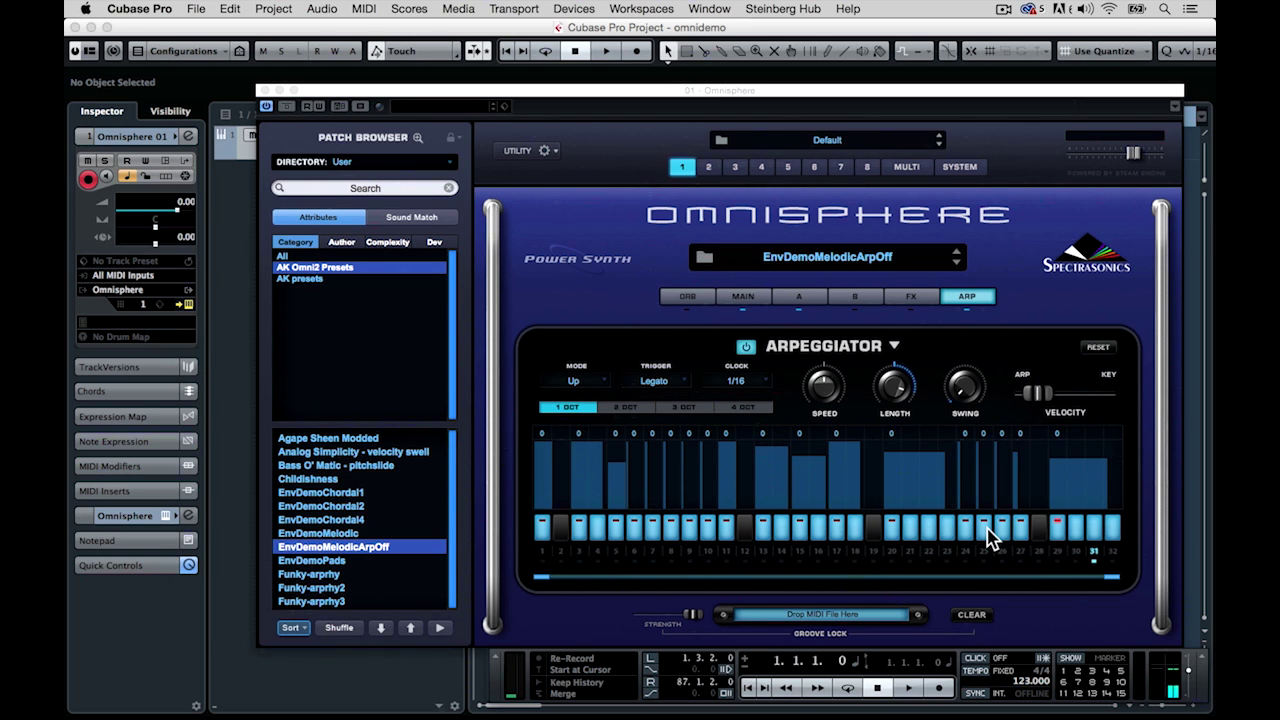
# Drop an early step's velocity to near minimum and turn arpeggiator step 3 off.
pyautogui.click(648, 468)
pyautogui.moveTo(592, 466); pyautogui.dragTo(586, 517)
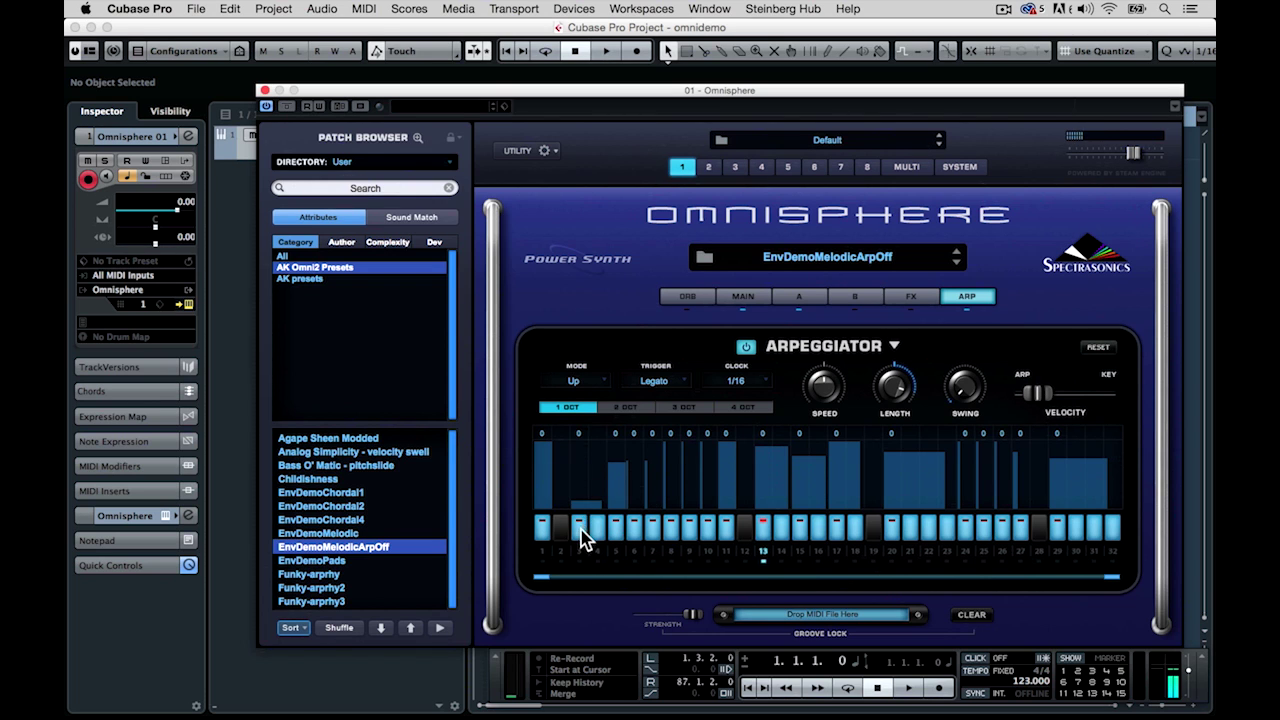
pyautogui.click(584, 534)
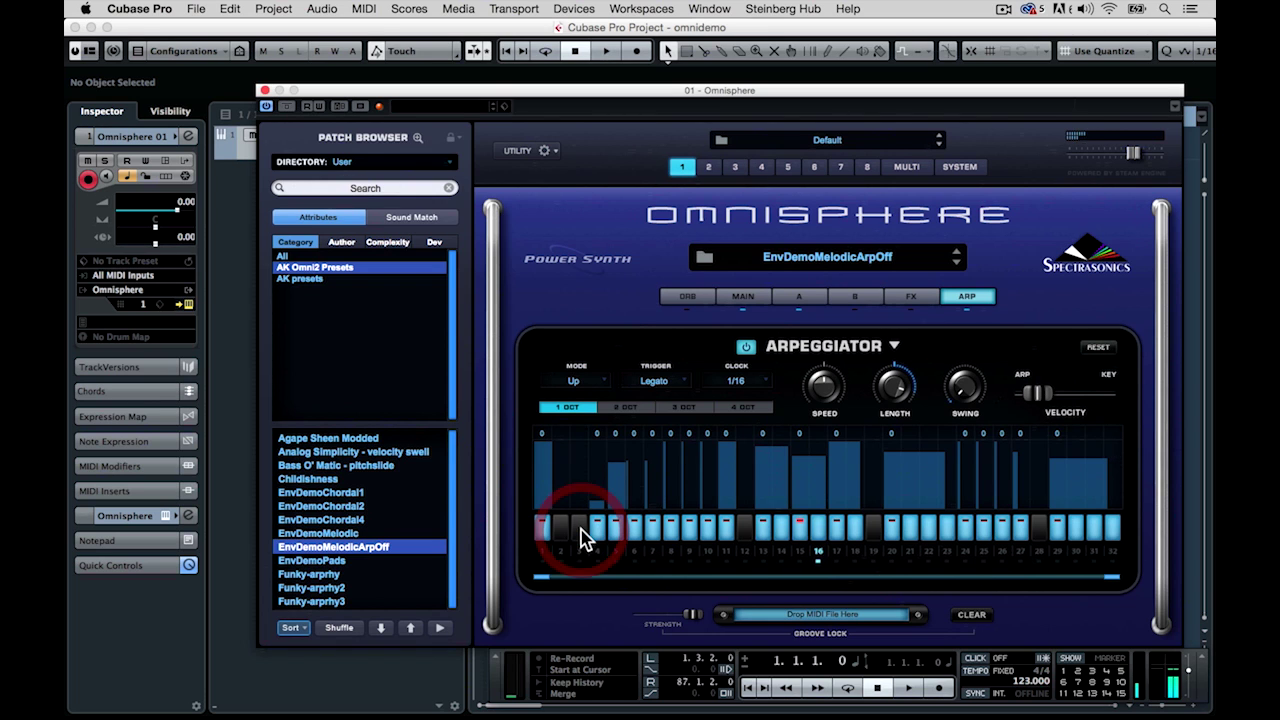
# Load Funky-arprhy and compare its MOD 1 and MOD 2 envelopes.
pyautogui.click(342, 574)
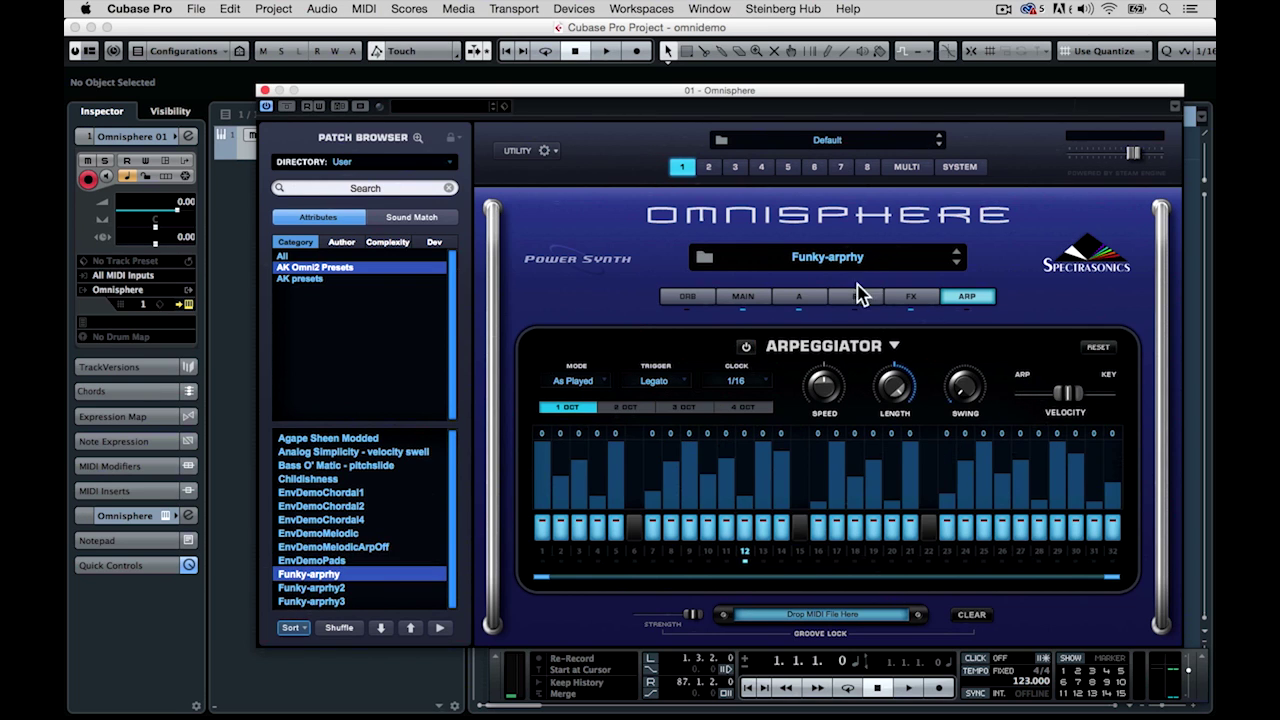
pyautogui.click(812, 298)
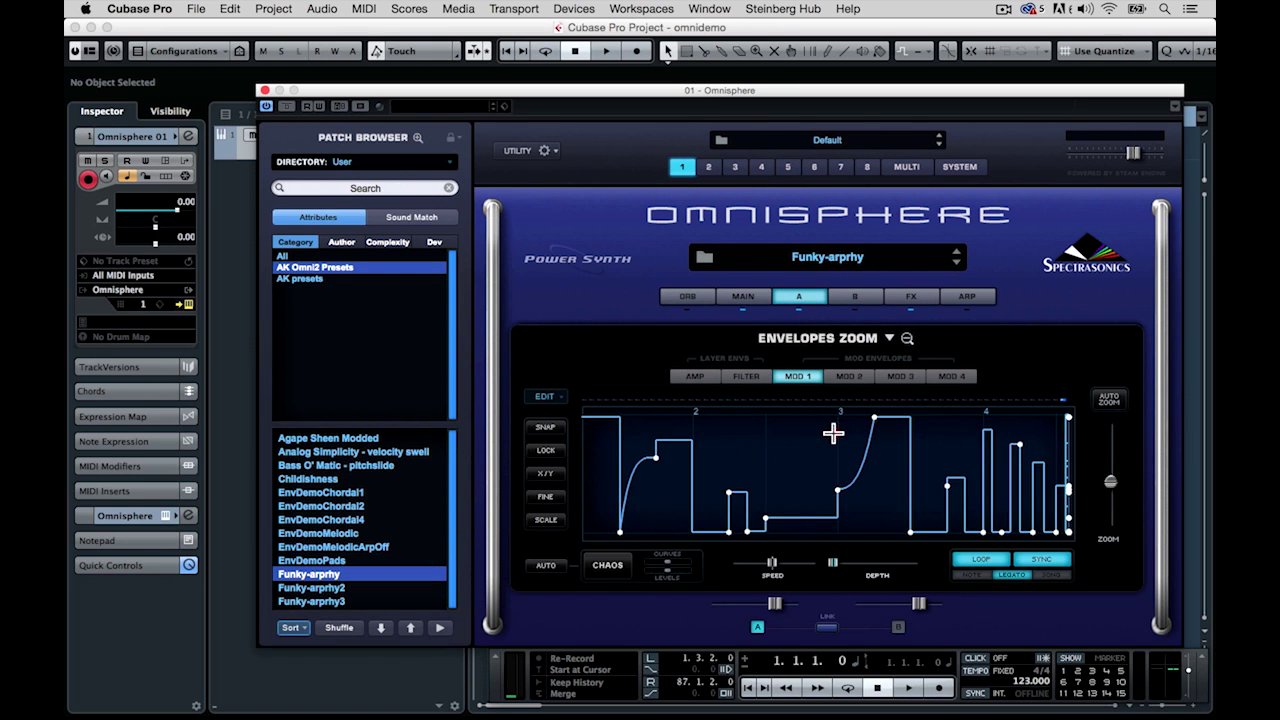
pyautogui.click(851, 376)
pyautogui.click(846, 430)
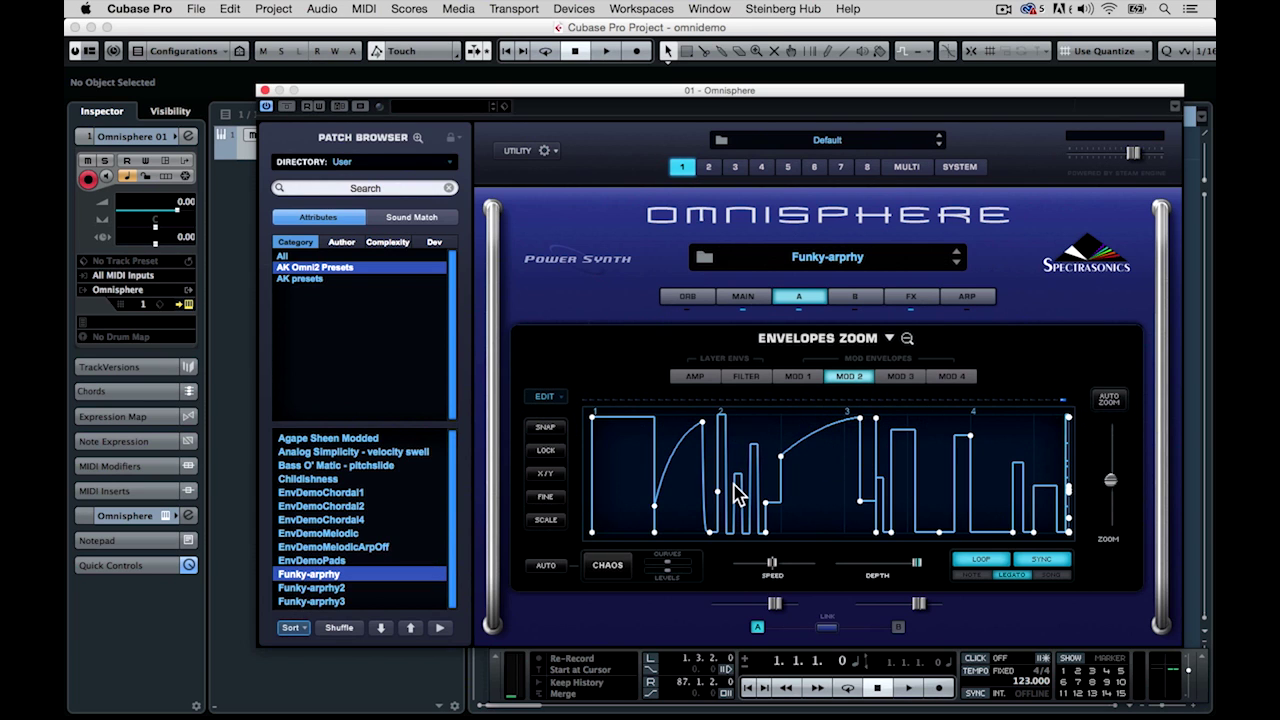
pyautogui.click(805, 376)
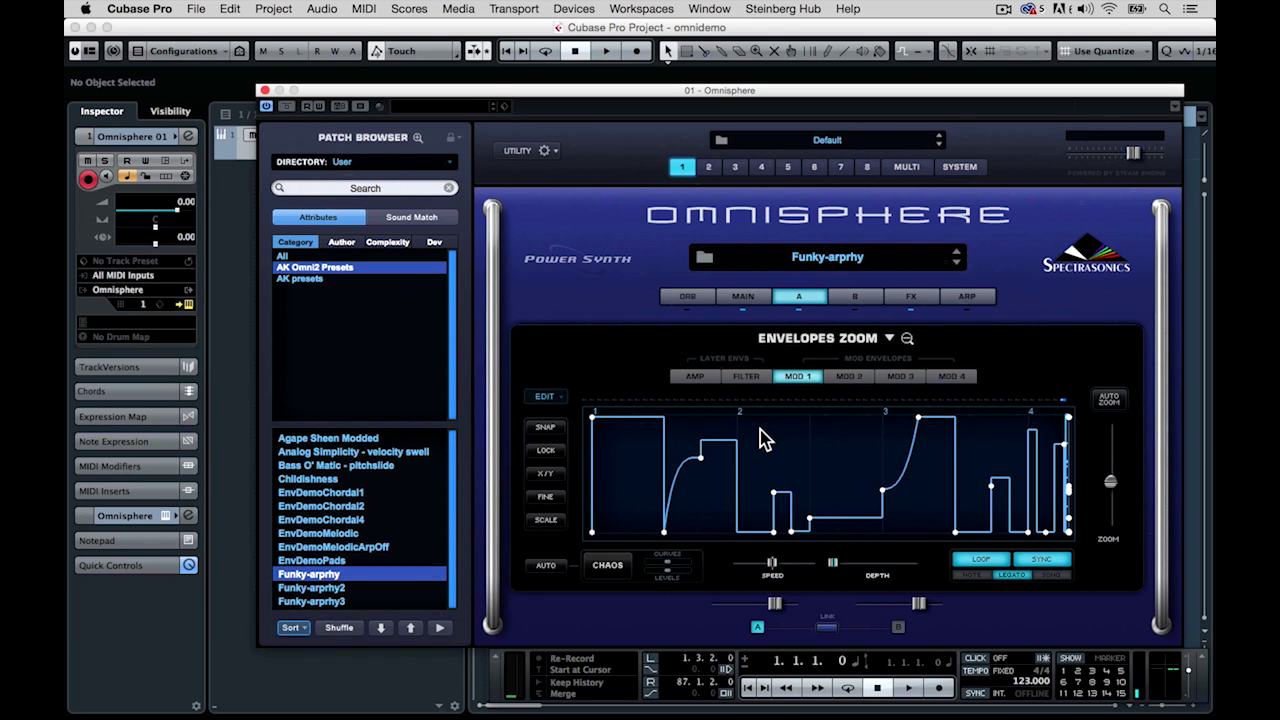
# Lower the project tempo to 102 and show the looping MOD 2 envelope again.
pyautogui.moveTo(1030, 682)
pyautogui.mouseDown()
pyautogui.moveTo(1020, 710)
pyautogui.moveTo(1022, 690)
pyautogui.mouseUp()
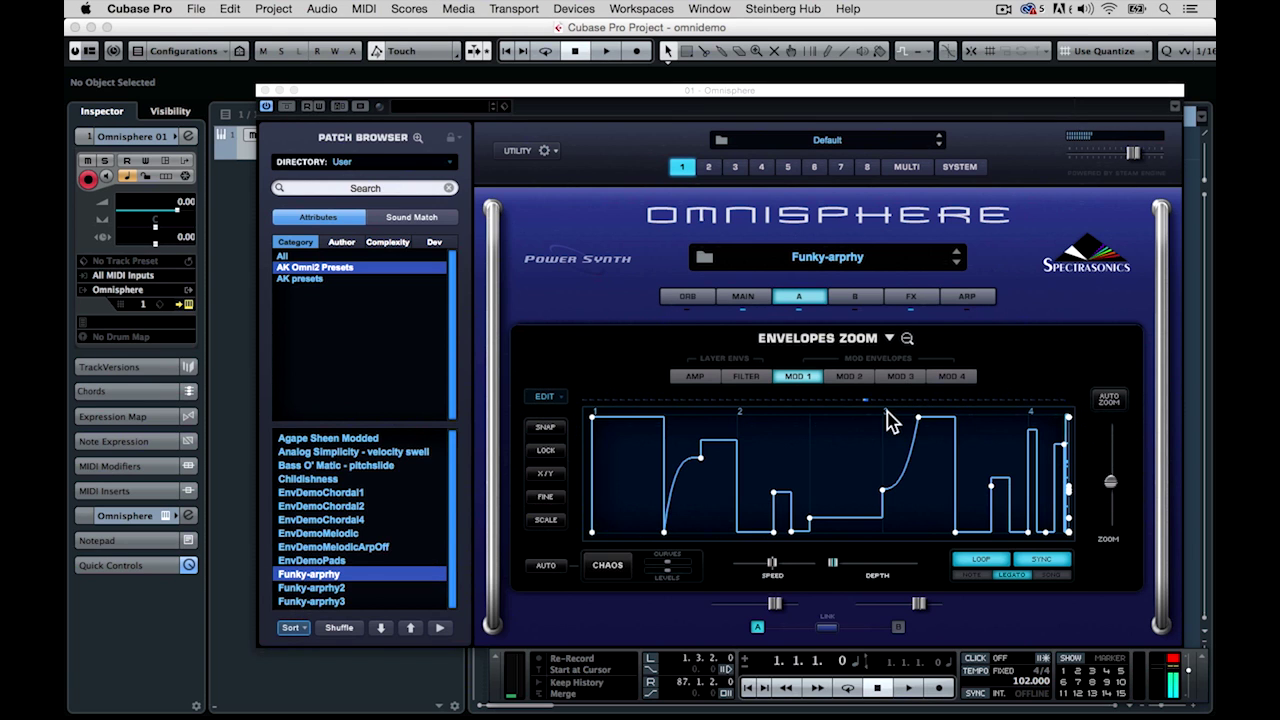
pyautogui.click(817, 456)
pyautogui.moveTo(817, 456); pyautogui.dragTo(714, 457)
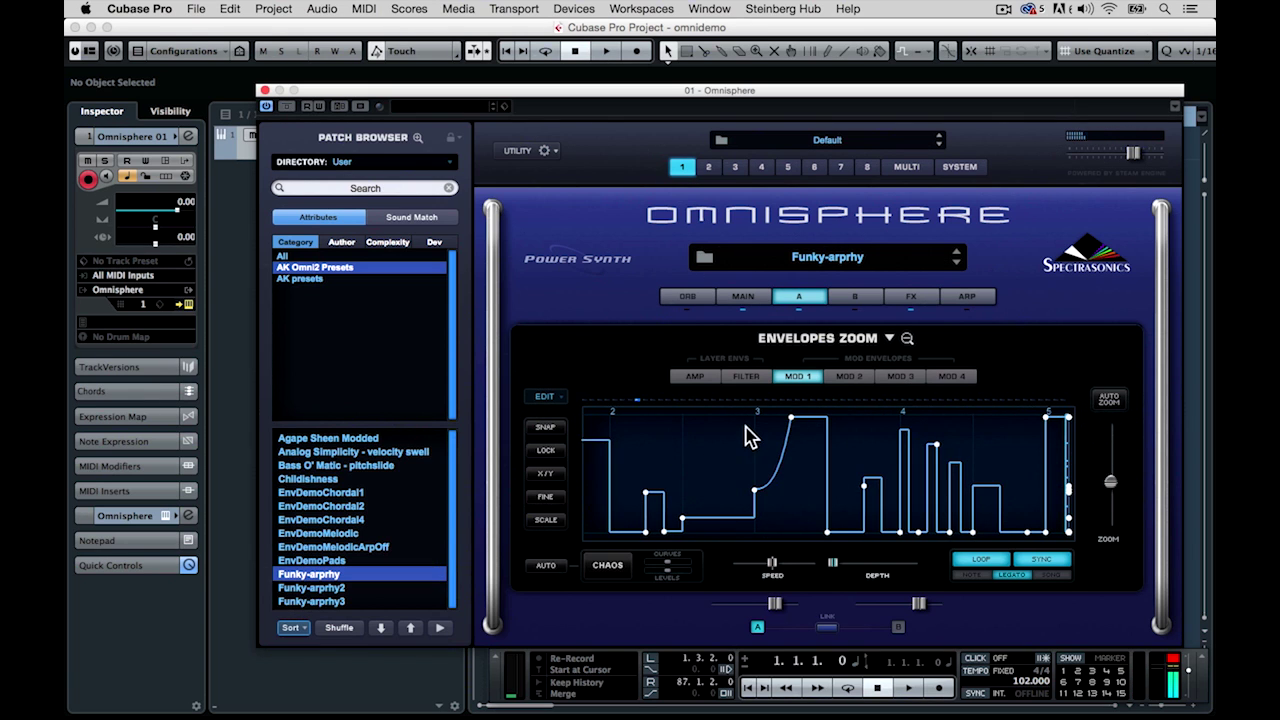
pyautogui.click(848, 378)
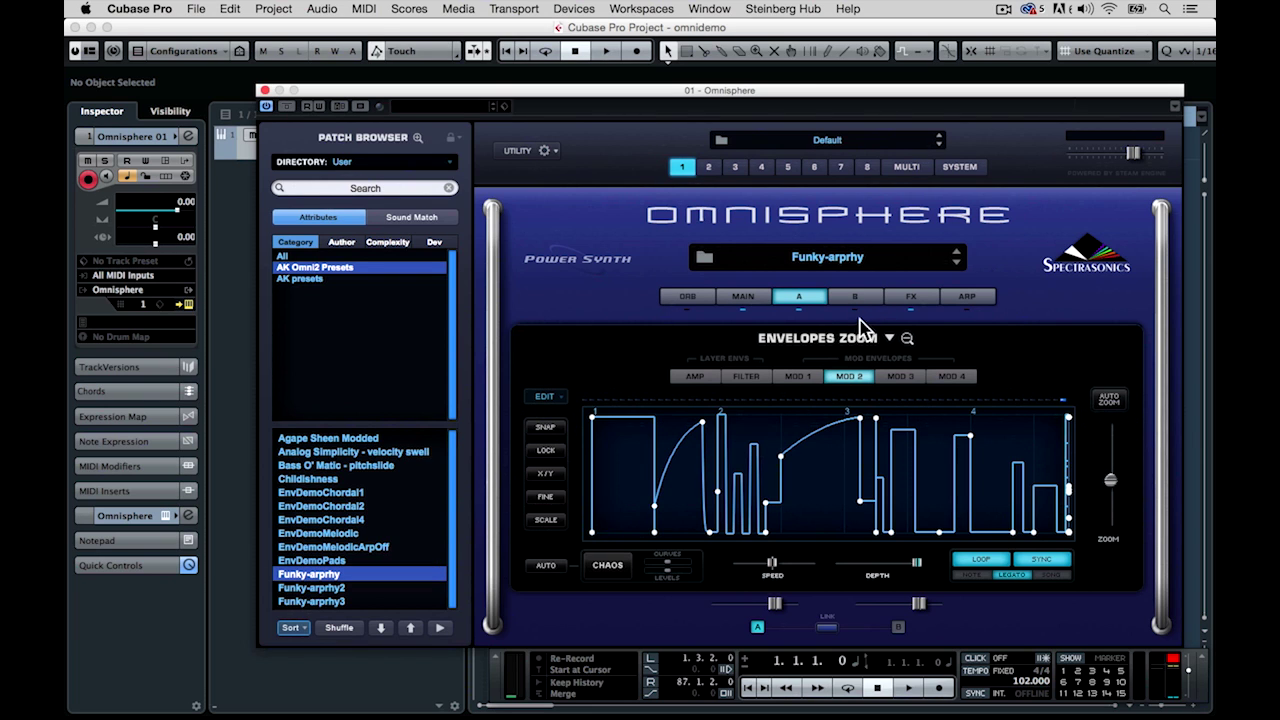
# Load Funky-arprhy2 and show its Up/Down, 1/8, 16-step arpeggiator pattern.
pyautogui.click(322, 588)
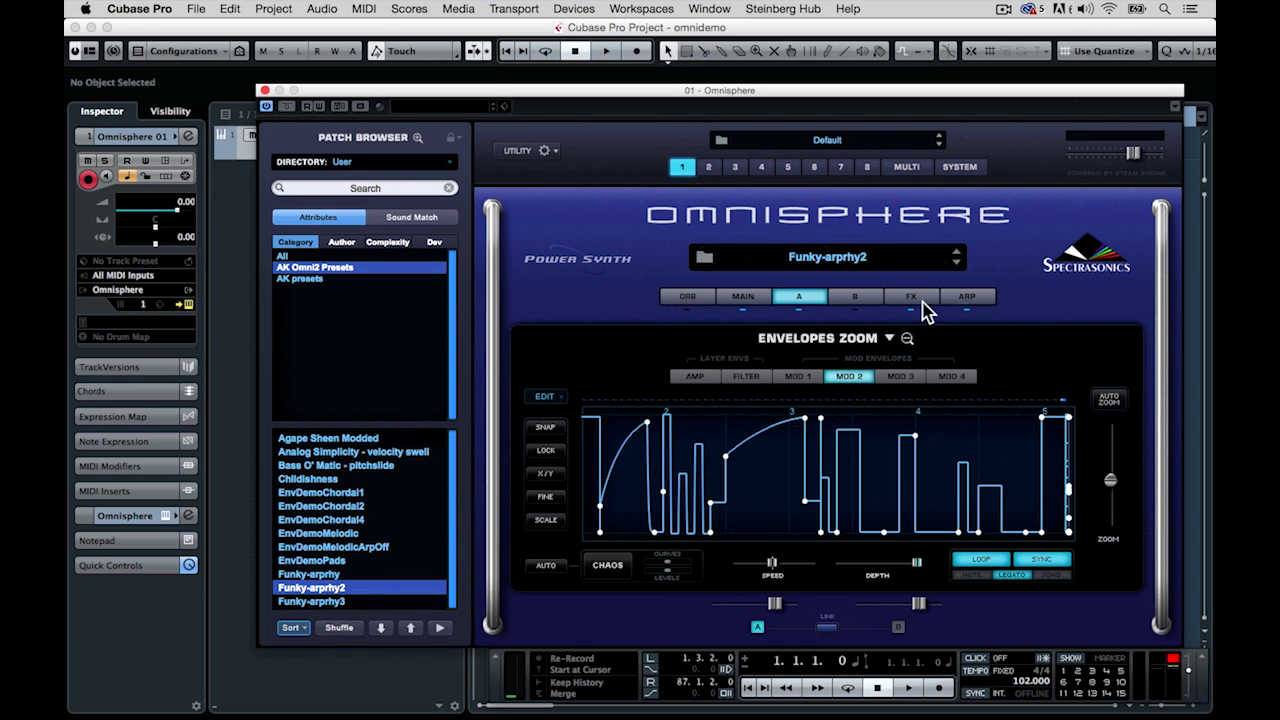
pyautogui.click(966, 297)
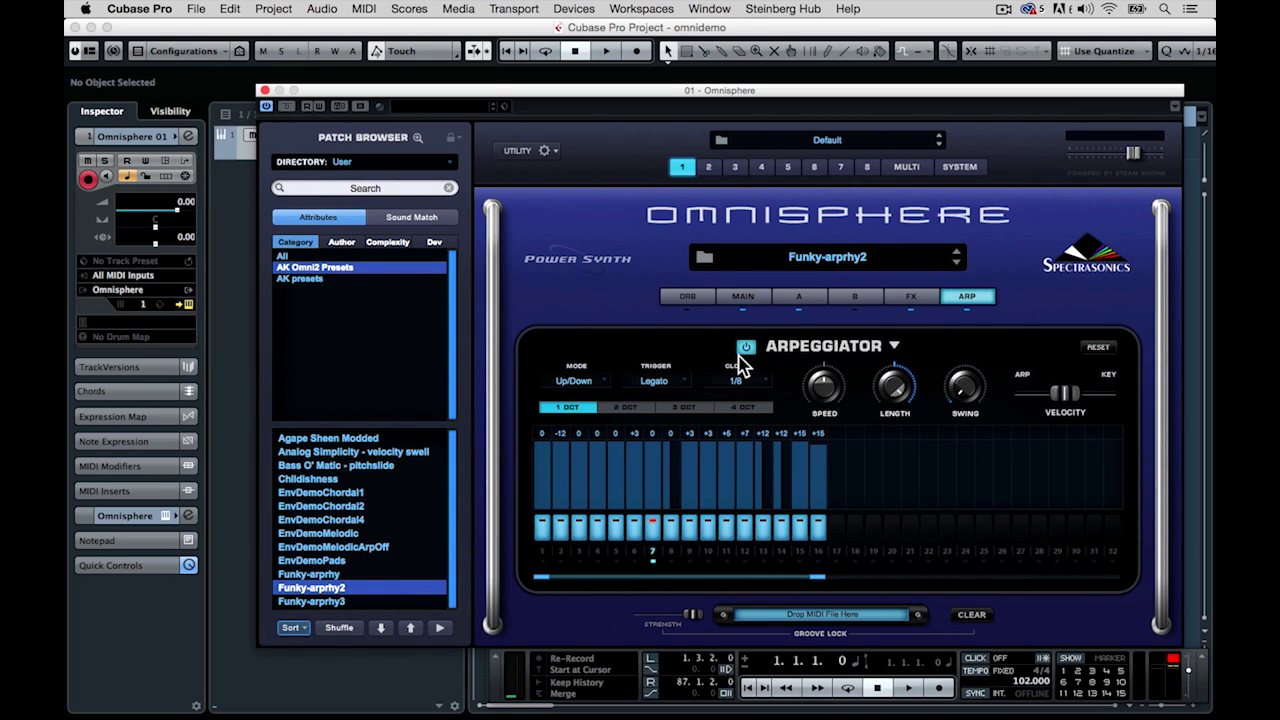
# Look over the MAIN page and layer A's envelopes, then return to the arpeggiator.
pyautogui.click(757, 296)
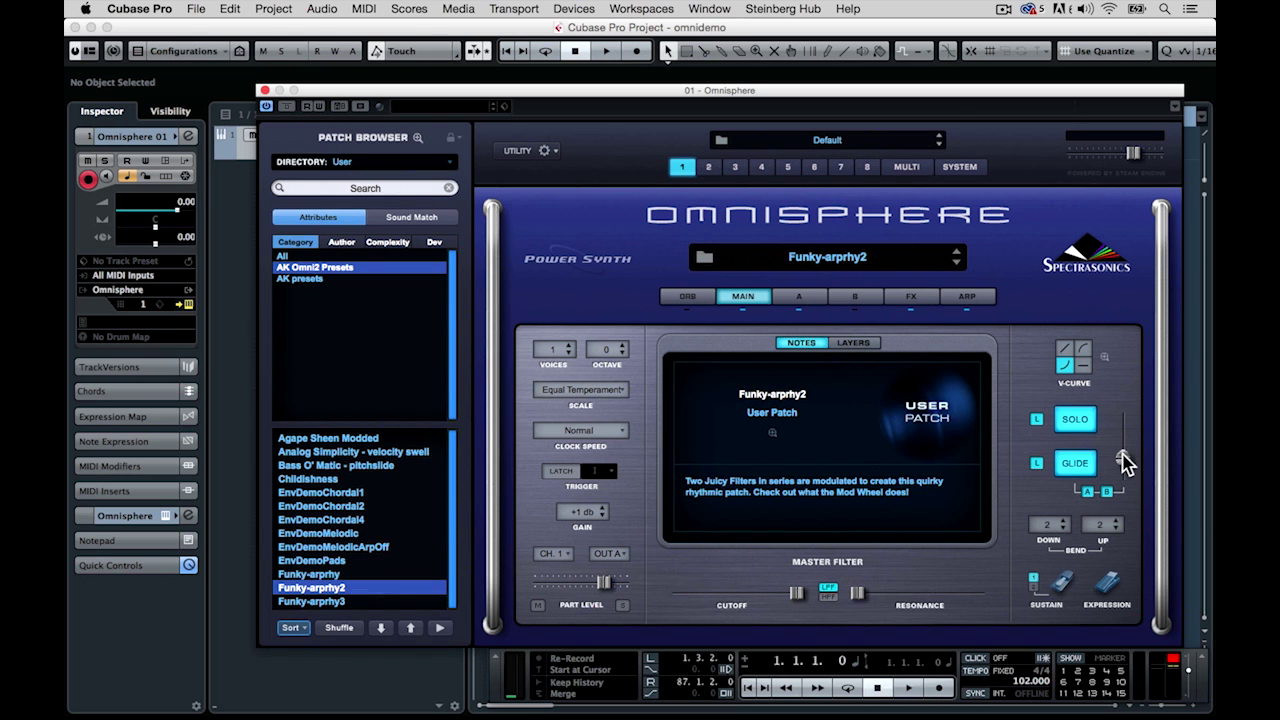
pyautogui.click(811, 297)
pyautogui.click(744, 296)
pyautogui.click(950, 297)
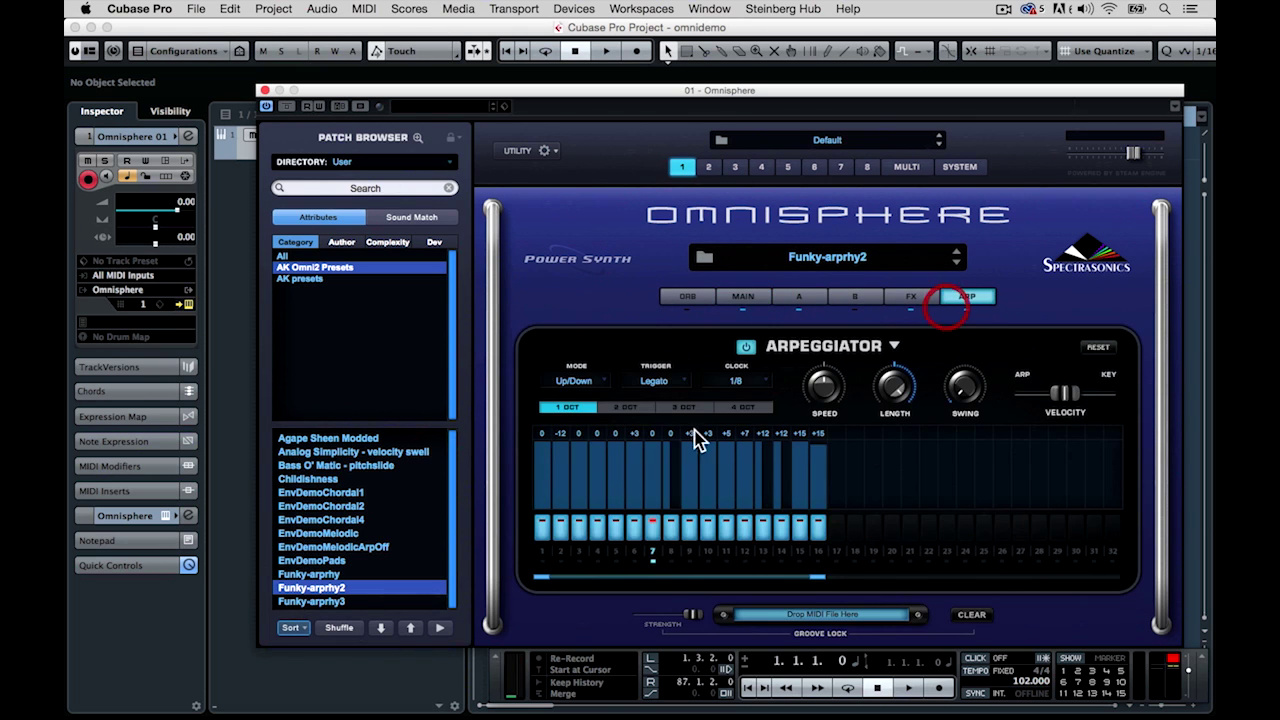
# Raise arpeggiator steps 13 and 8 to full velocity.
pyautogui.click(768, 458)
pyautogui.click(790, 474)
pyautogui.click(679, 464)
# Load Funky-arprhy3 and show layer A's Mod 3 envelope in full view from its start.
pyautogui.click(357, 603)
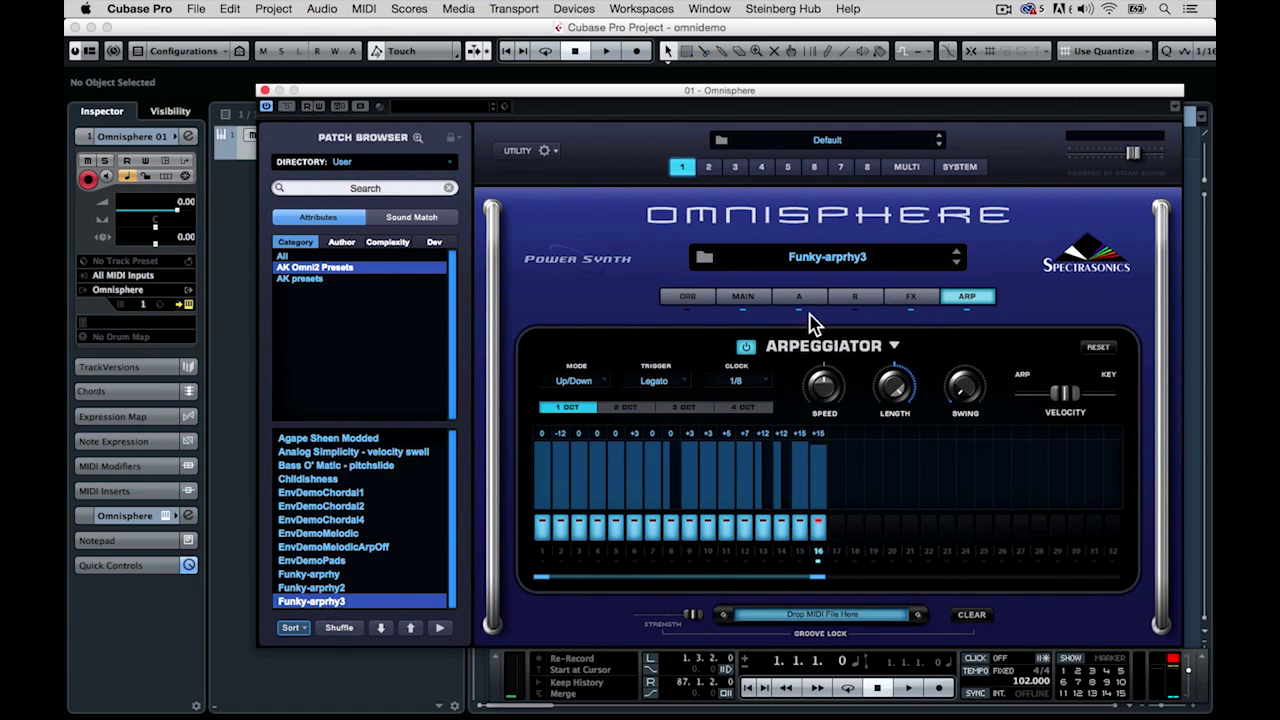
pyautogui.click(813, 308)
pyautogui.click(903, 378)
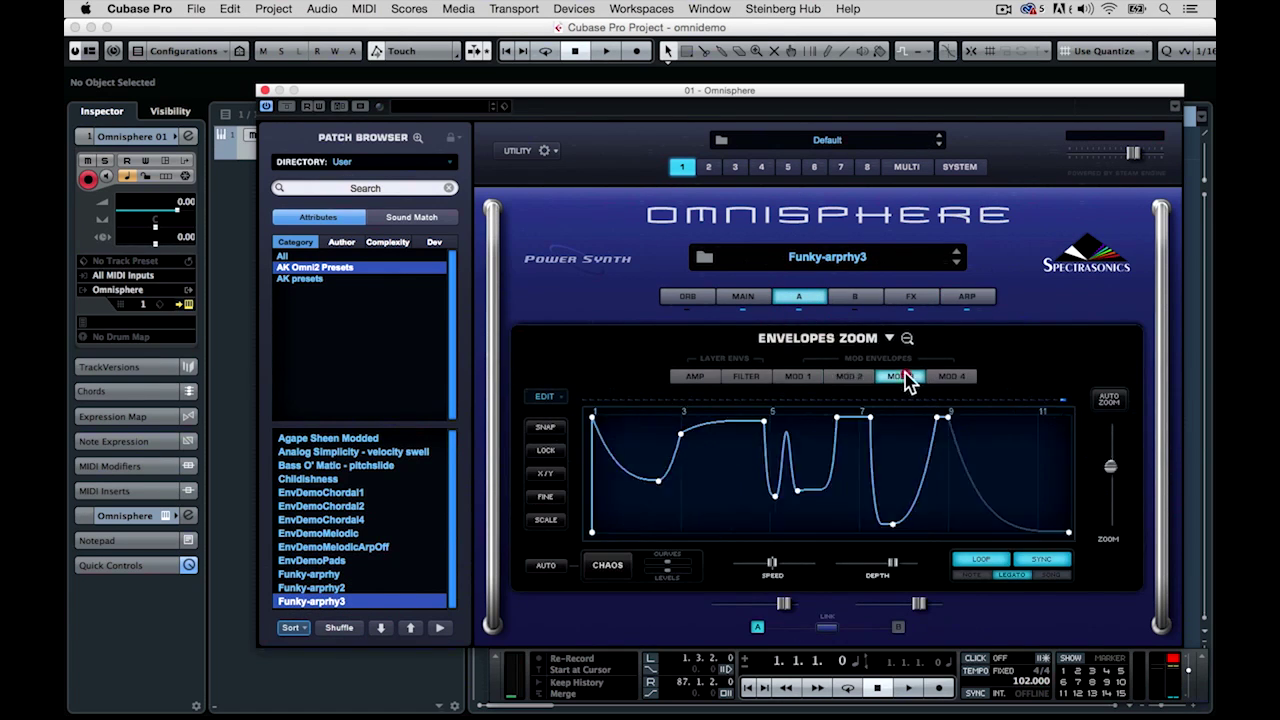
pyautogui.click(722, 517)
pyautogui.moveTo(722, 505); pyautogui.dragTo(766, 508)
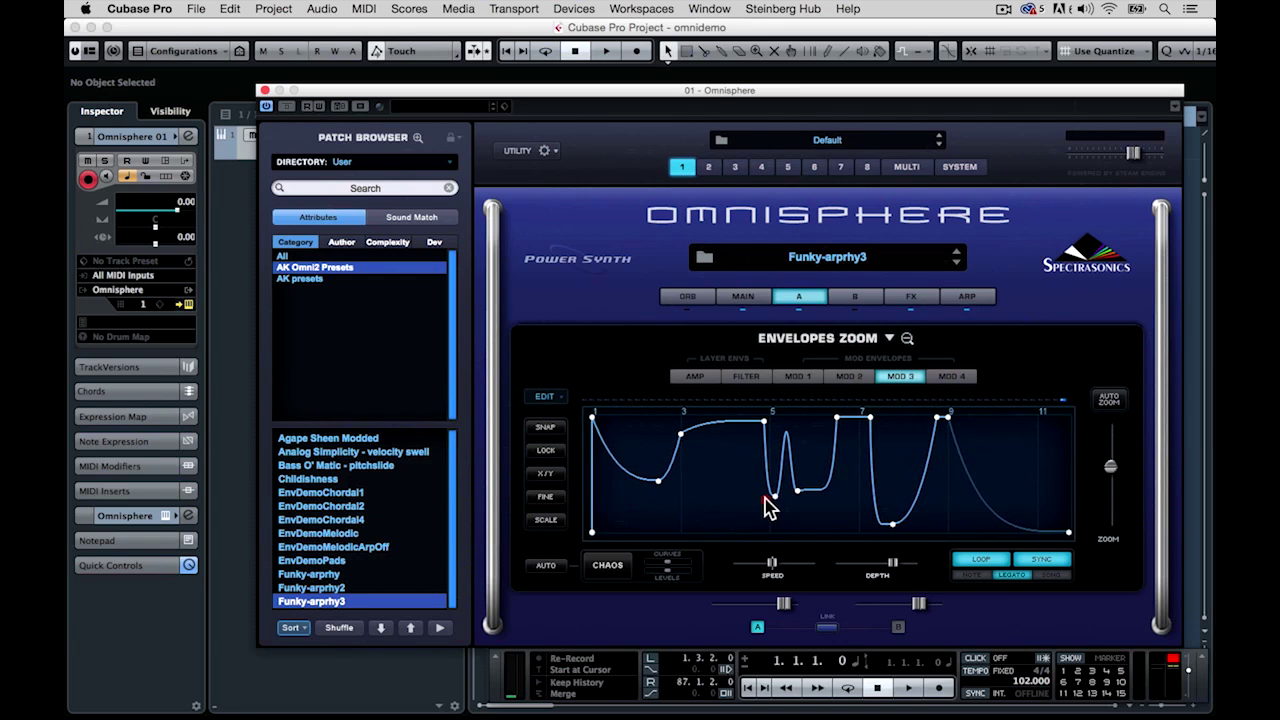
# Try a Four Pulses segment shape, revert it to Curve1, then reload Funky-arprhy3 to discard the edit.
pyautogui.rightClick(716, 433)
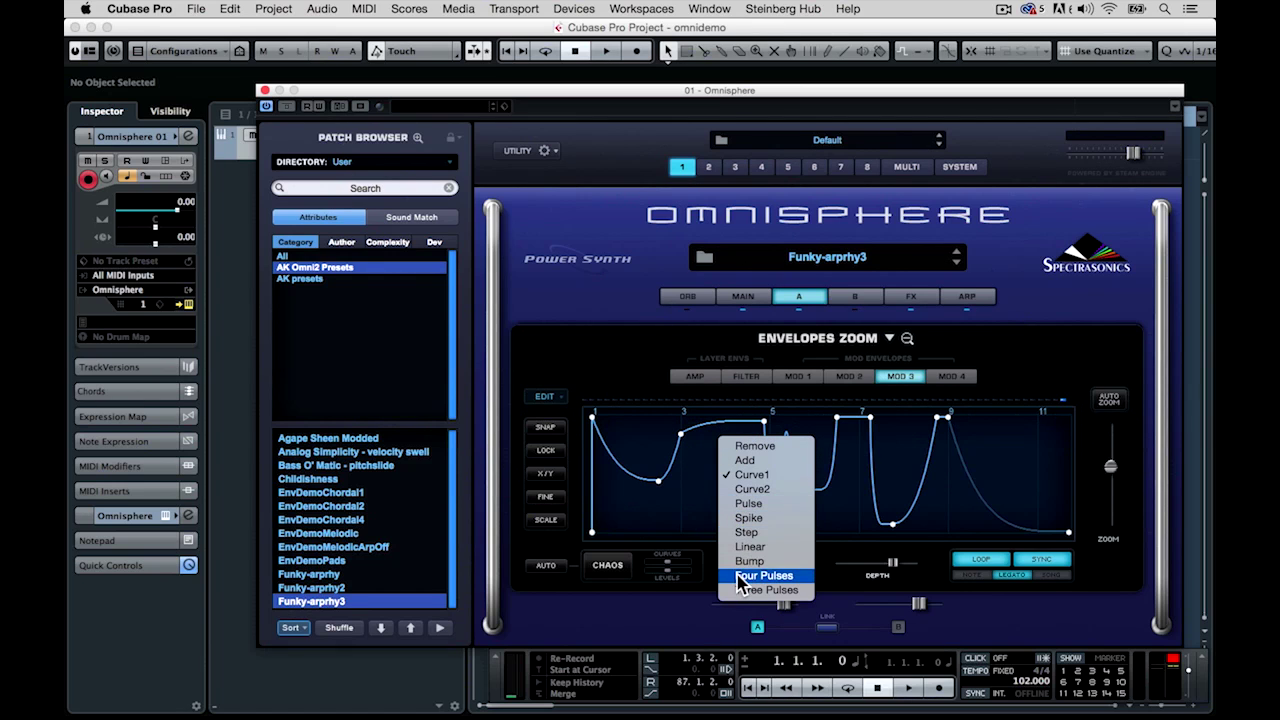
pyautogui.click(740, 576)
pyautogui.rightClick(718, 466)
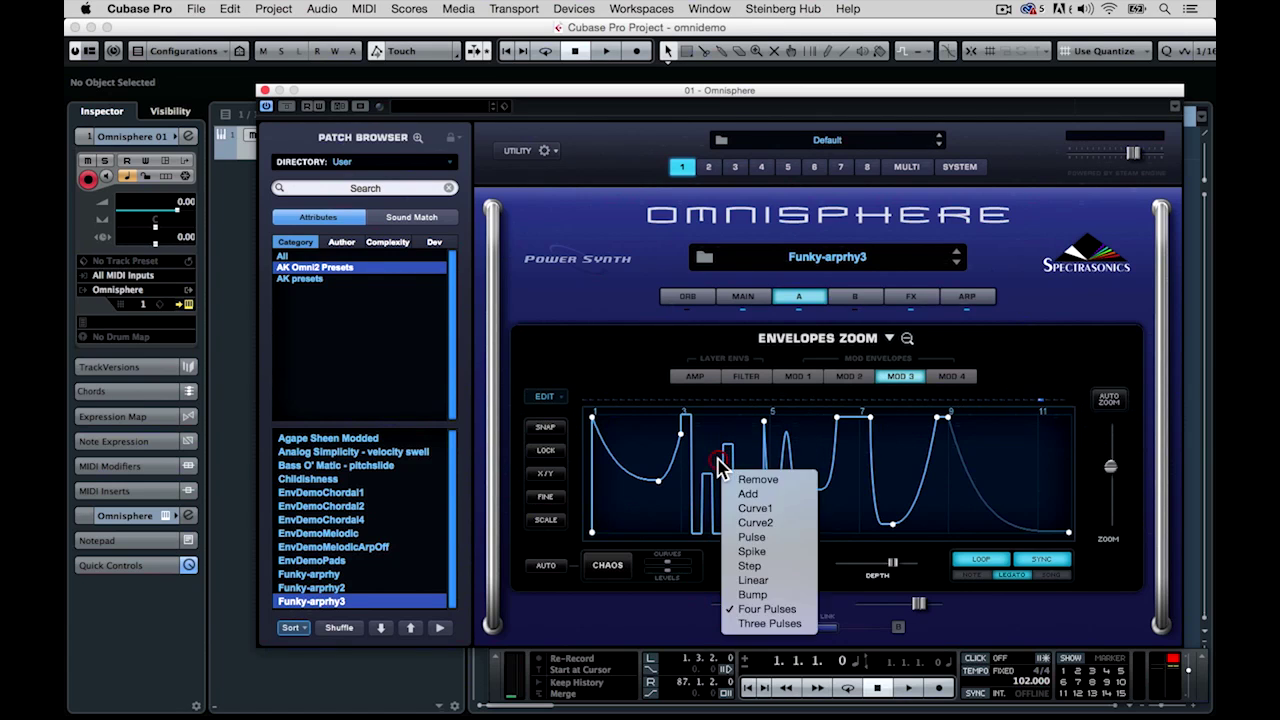
pyautogui.click(752, 520)
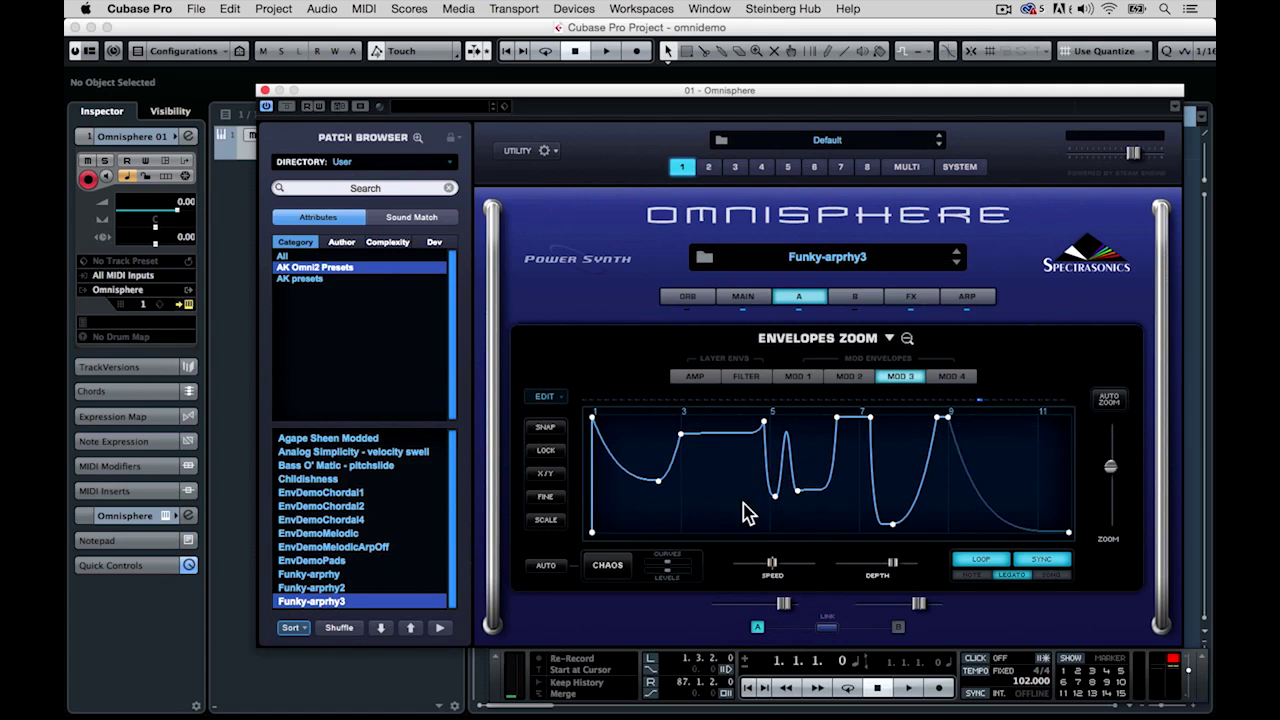
pyautogui.click(326, 590)
pyautogui.click(326, 601)
# Review Funky-arprhy3's full modulation matrix, then return to the enlarged Mod 3 envelope.
pyautogui.click(907, 338)
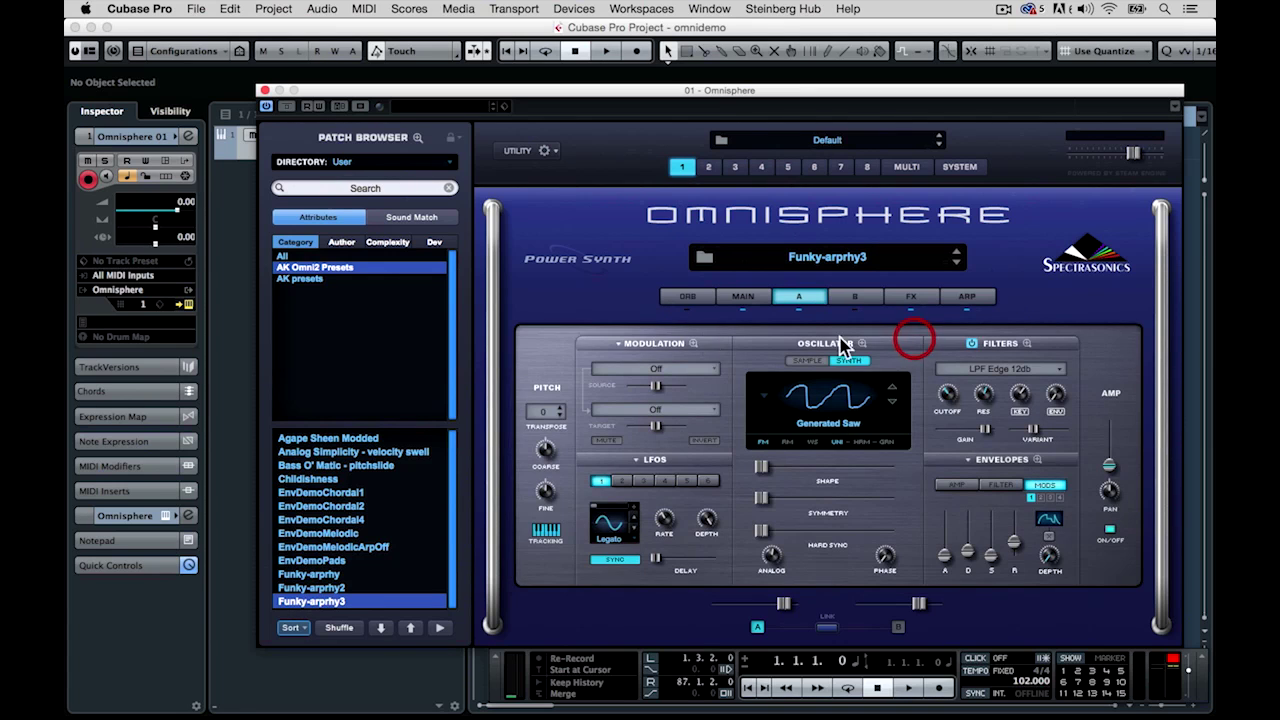
pyautogui.click(694, 345)
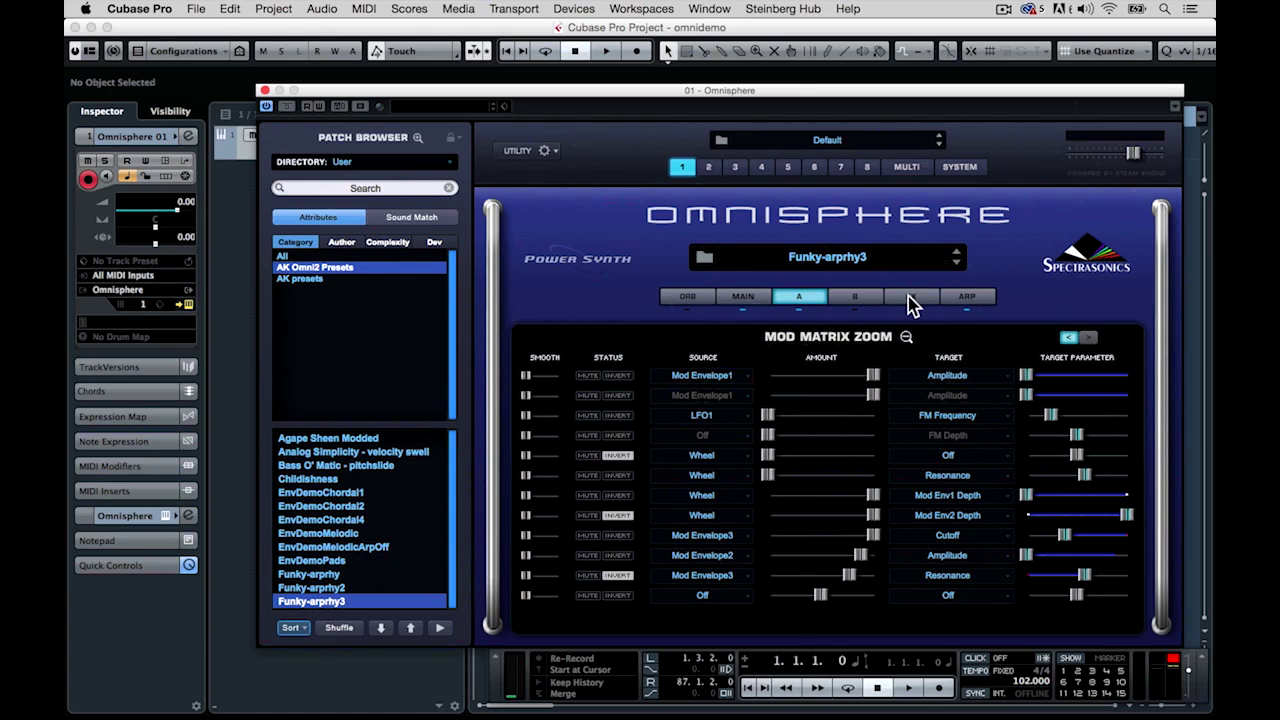
pyautogui.click(906, 336)
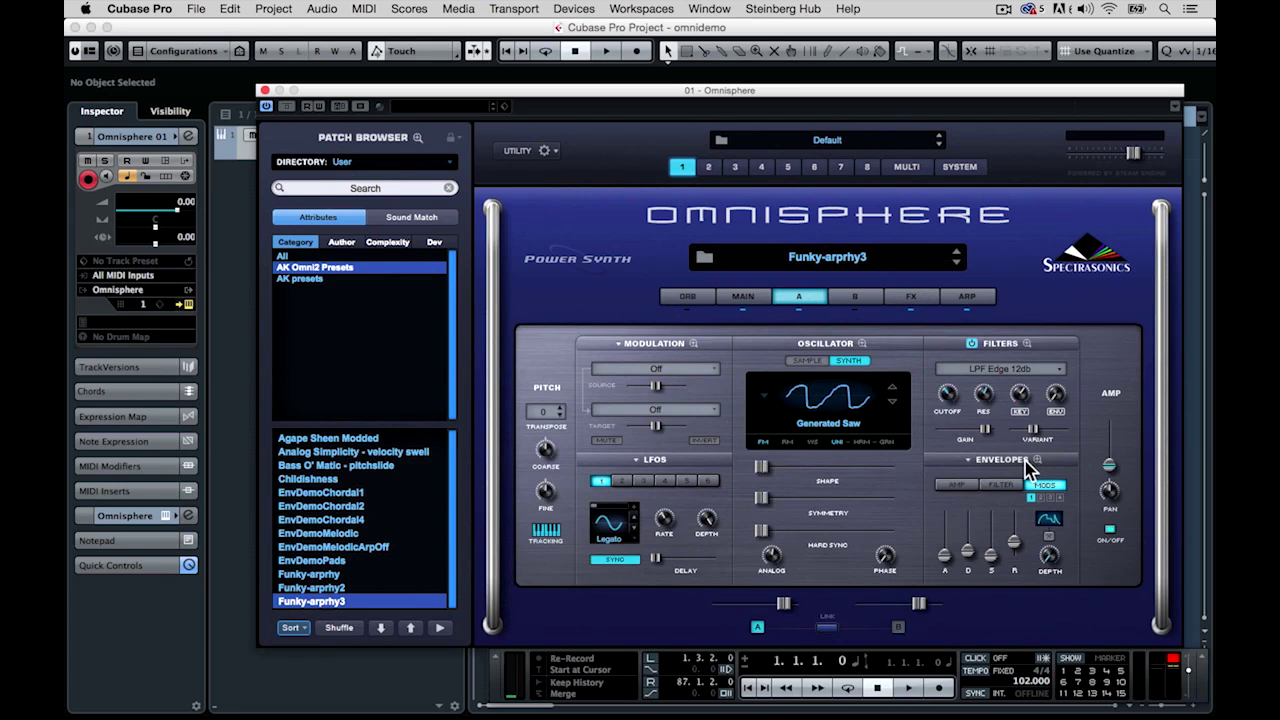
pyautogui.click(1033, 460)
pyautogui.click(900, 376)
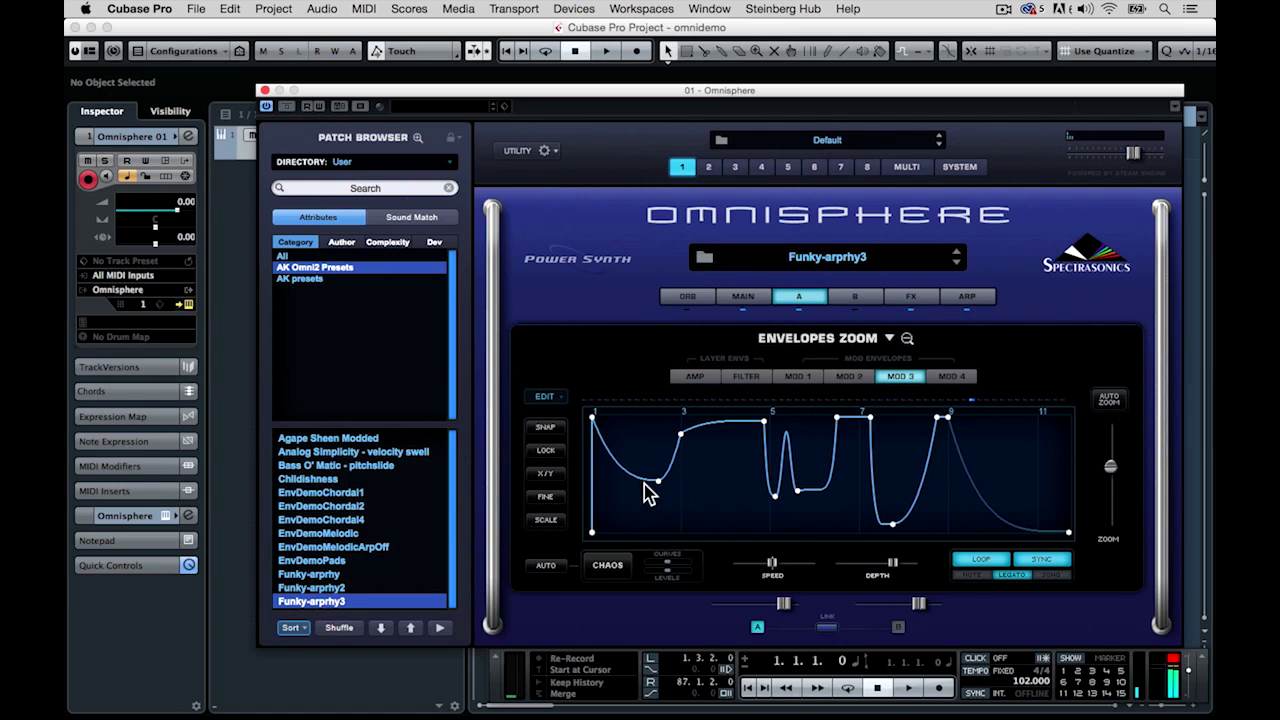
# Reposition the Mod 3 opening points, lower Speed slightly, and reshape the first rise into a vertical step.
pyautogui.moveTo(657, 481); pyautogui.dragTo(603, 536)
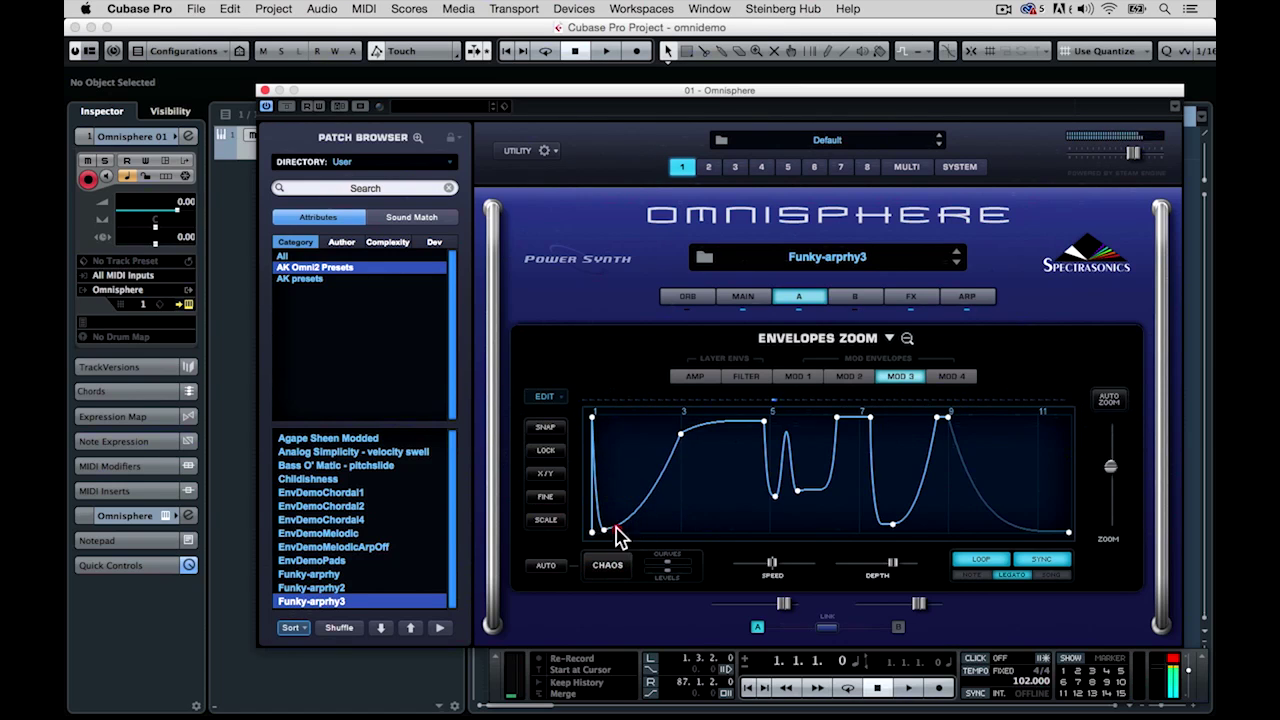
pyautogui.moveTo(606, 529); pyautogui.dragTo(661, 516)
pyautogui.moveTo(769, 566); pyautogui.dragTo(757, 566)
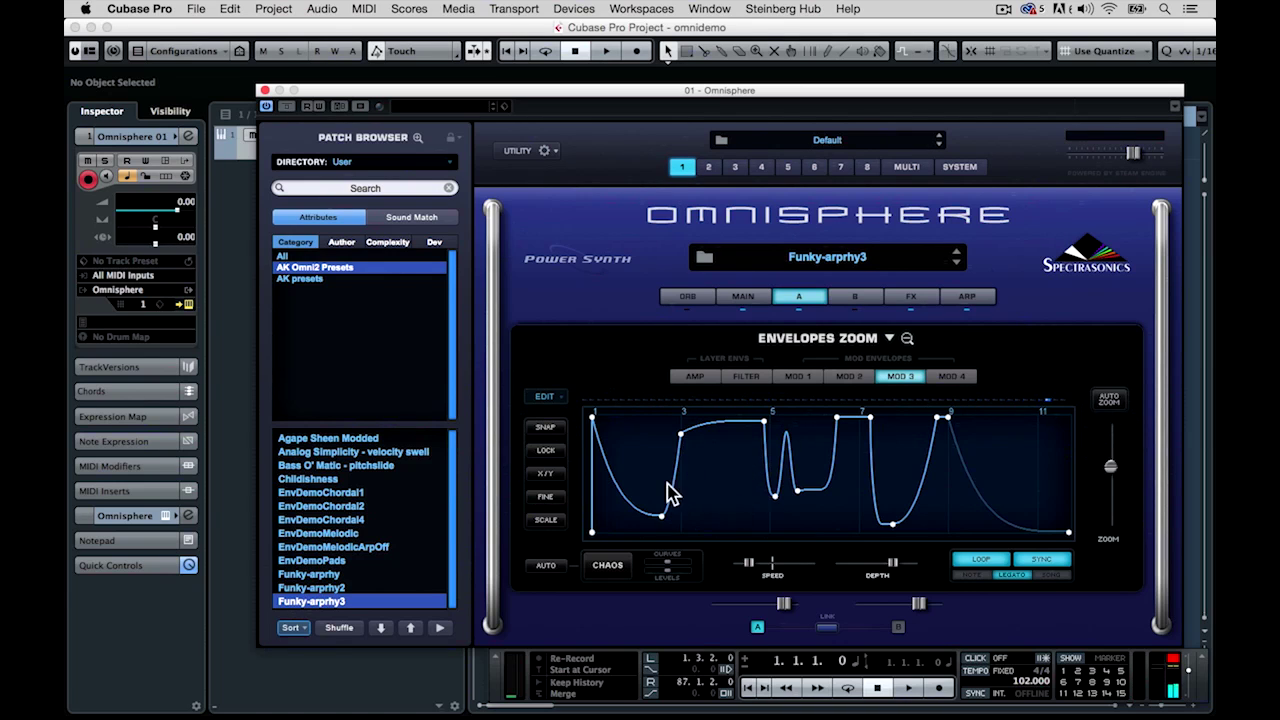
pyautogui.rightClick(640, 504)
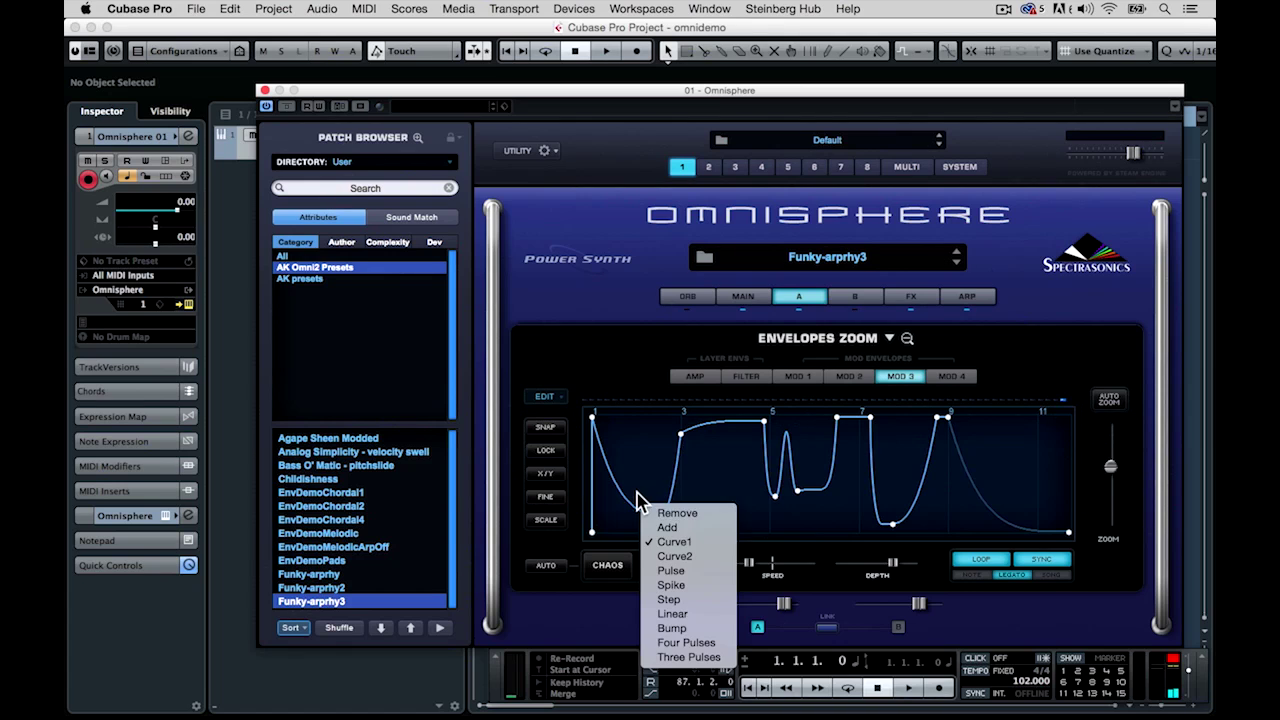
pyautogui.click(668, 585)
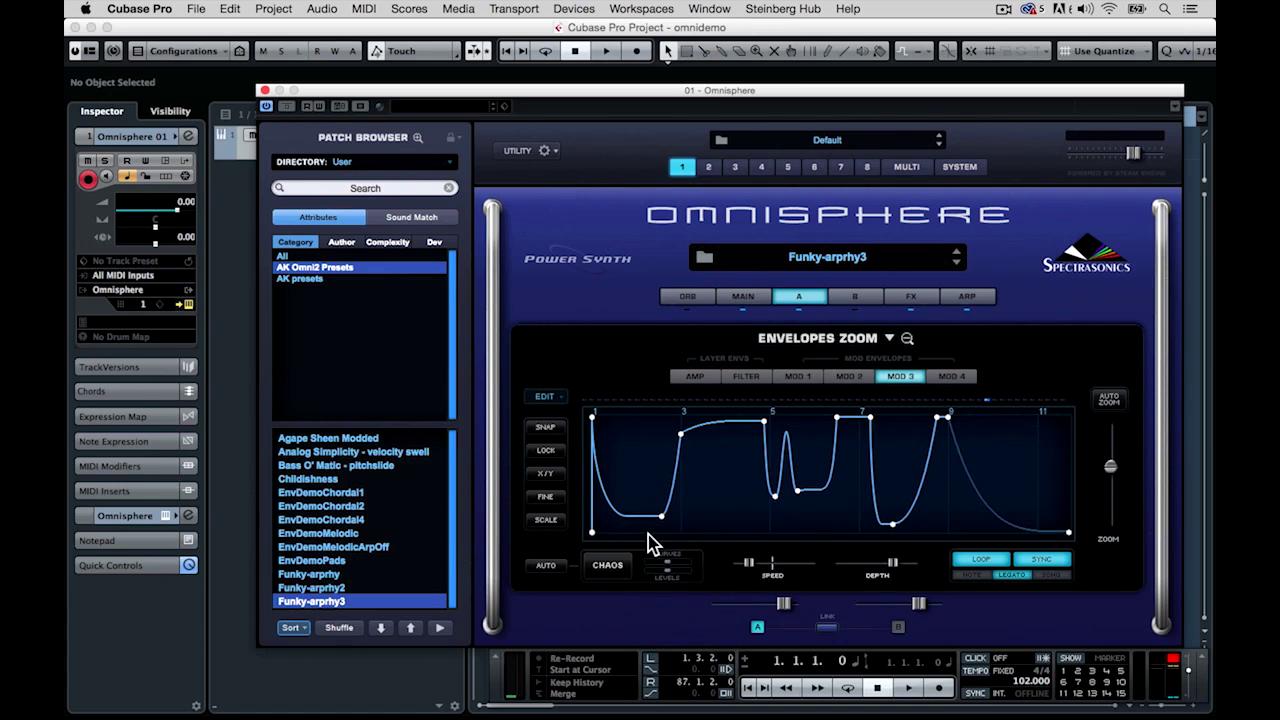
pyautogui.moveTo(663, 516); pyautogui.dragTo(704, 523)
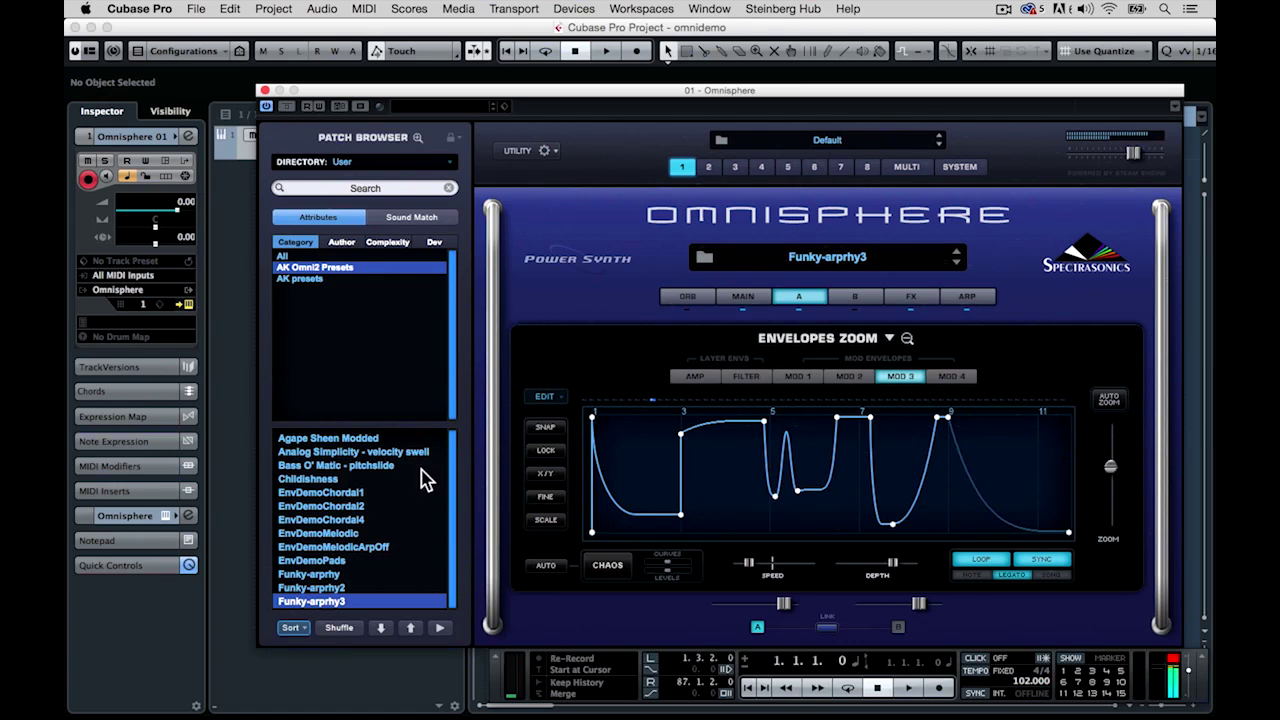
# Load the EnvDemoPads patch and inspect its Mod 1 and Mod 2 envelopes.
pyautogui.click(320, 561)
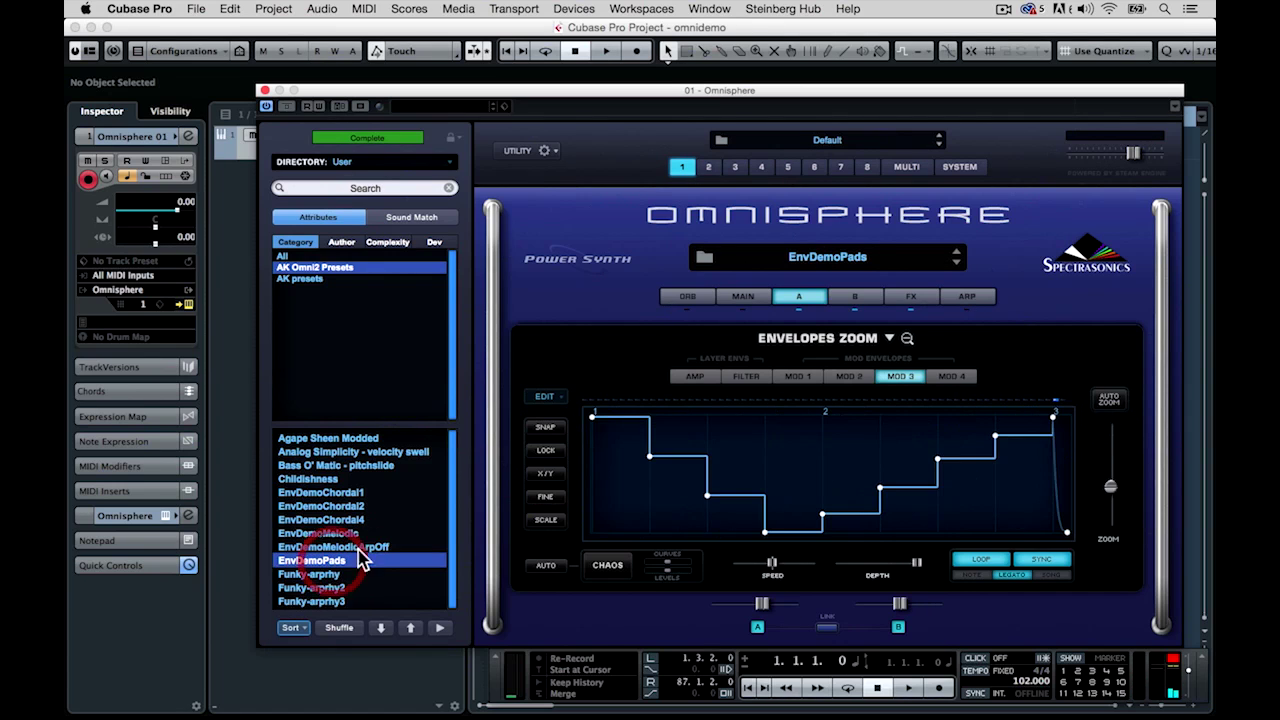
pyautogui.click(806, 378)
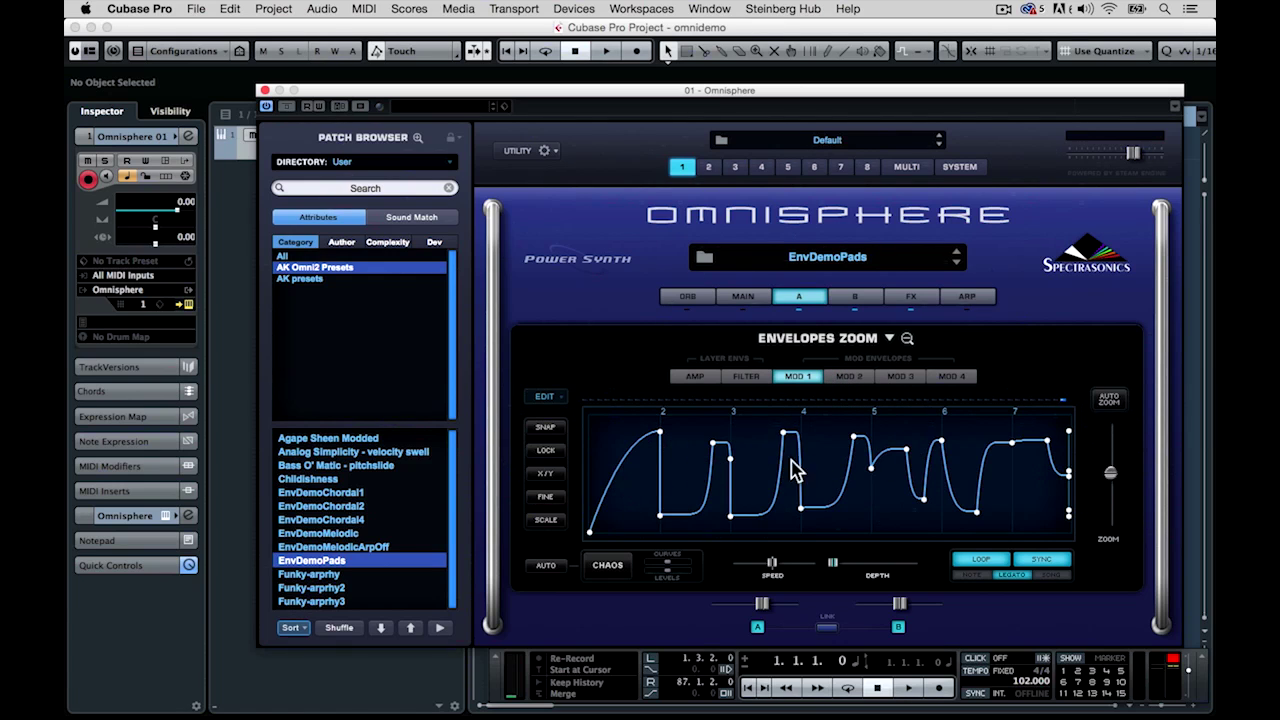
pyautogui.click(850, 377)
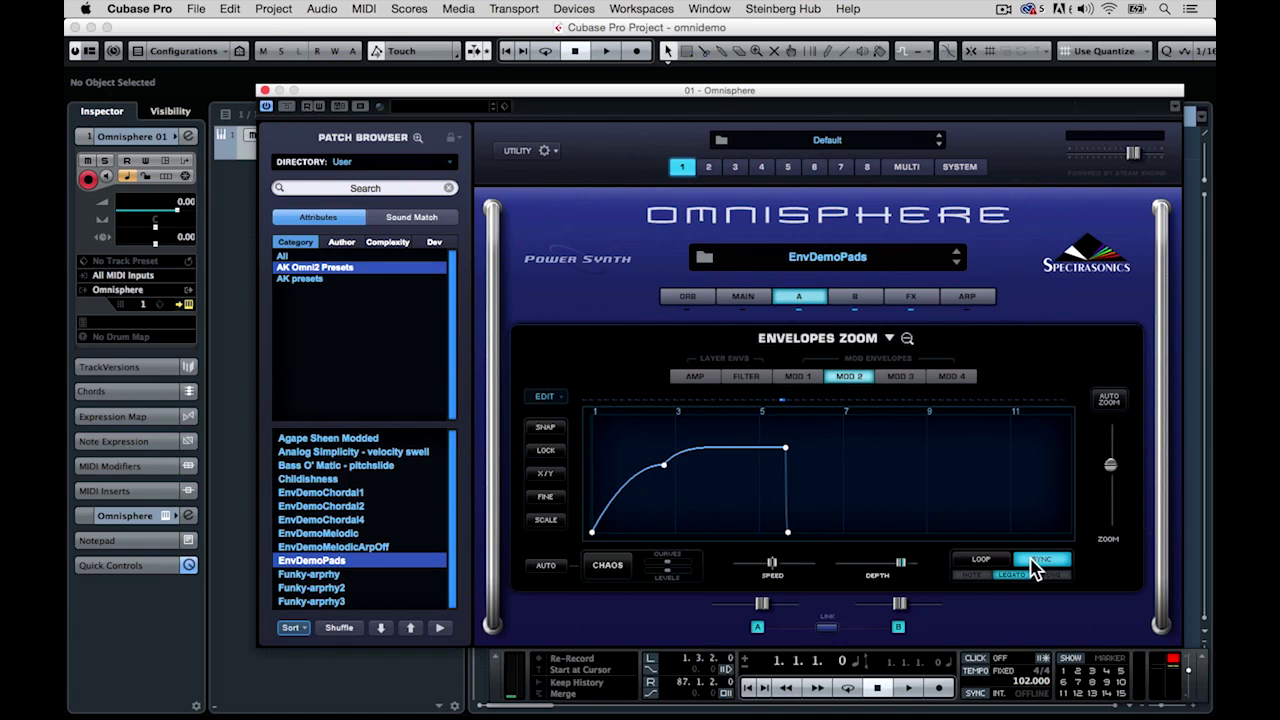
# Set both Mod 2 and Mod 1 envelopes to retrigger on NOTE, briefly trying Legato on Mod 1.
pyautogui.click(970, 576)
pyautogui.click(802, 377)
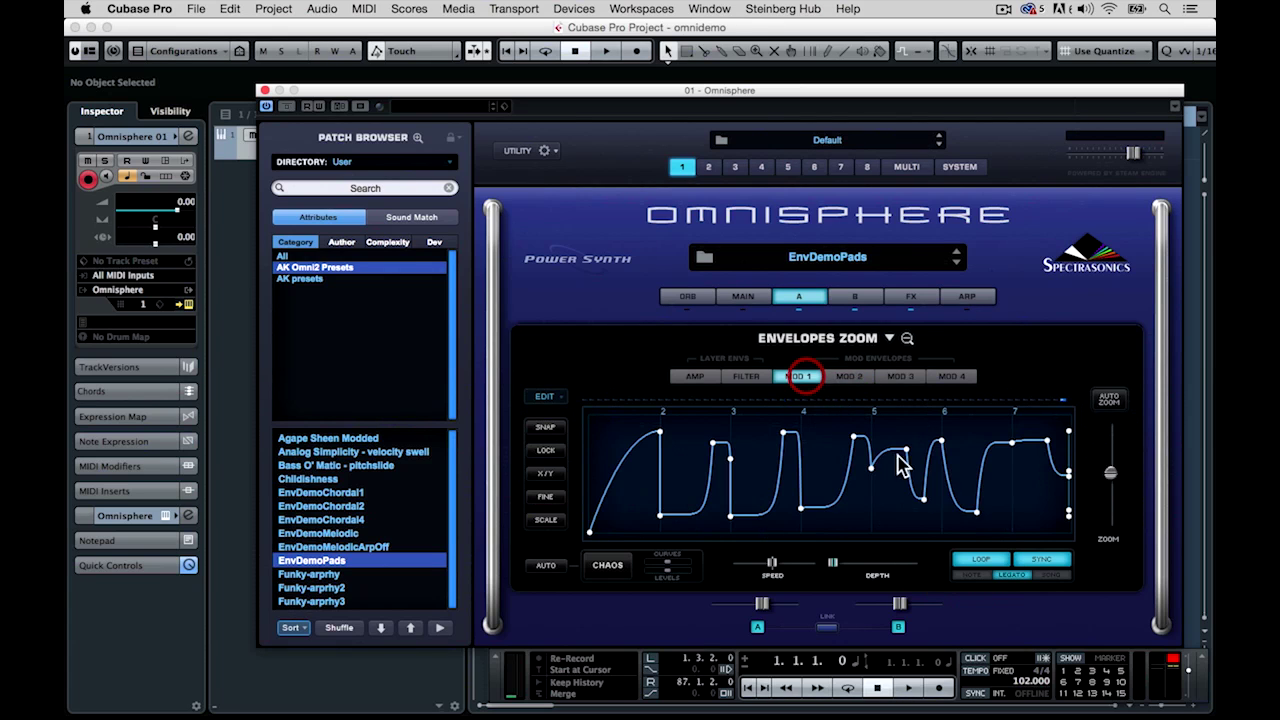
pyautogui.click(972, 576)
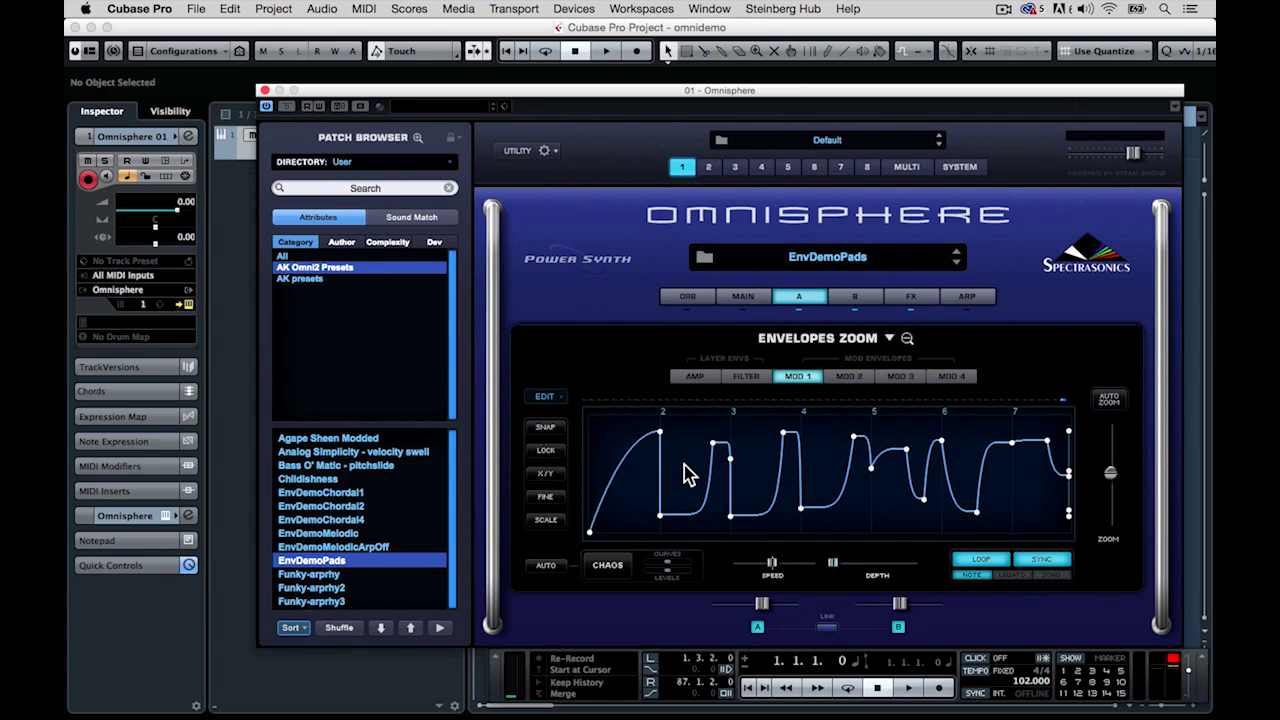
pyautogui.click(1008, 577)
pyautogui.click(970, 575)
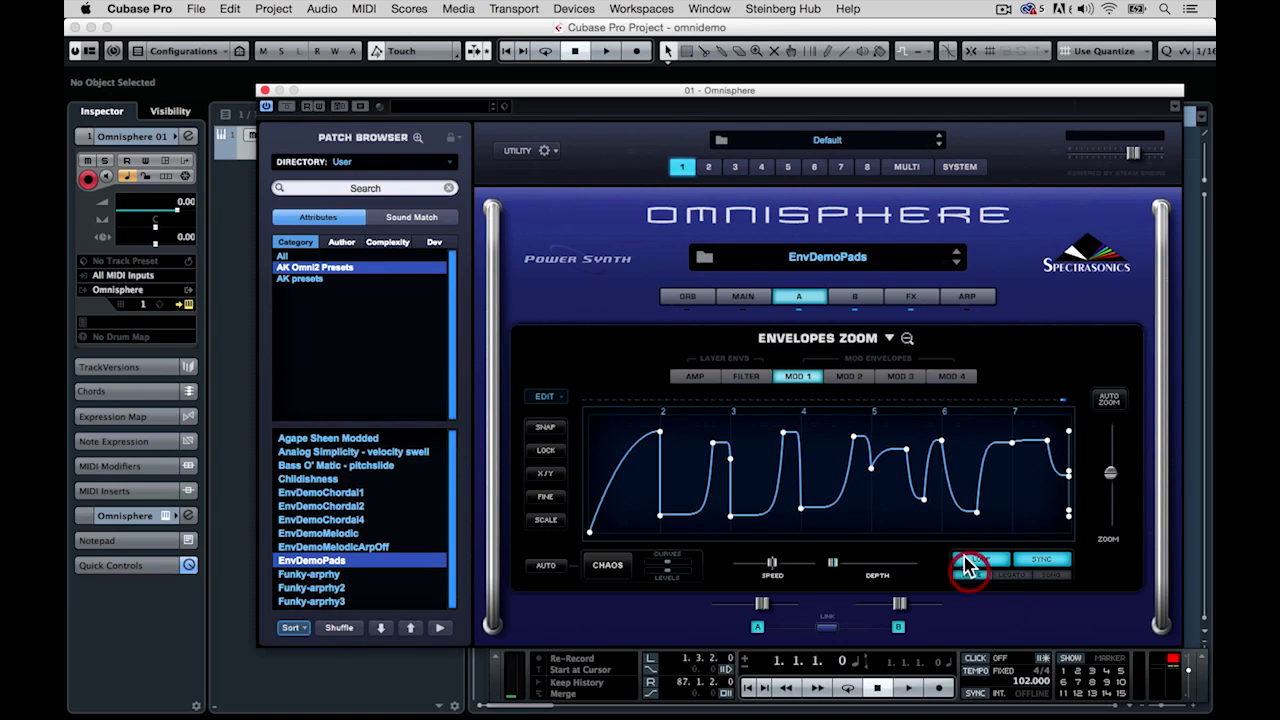
pyautogui.click(908, 334)
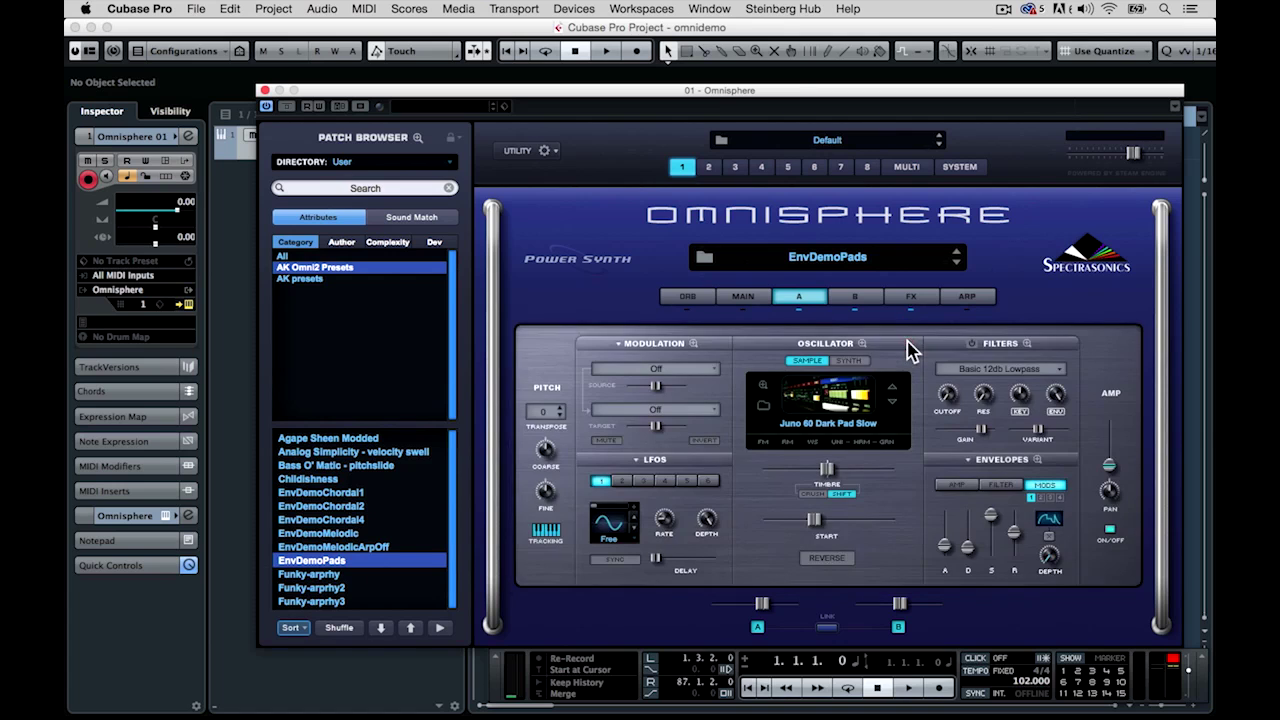
pyautogui.click(692, 344)
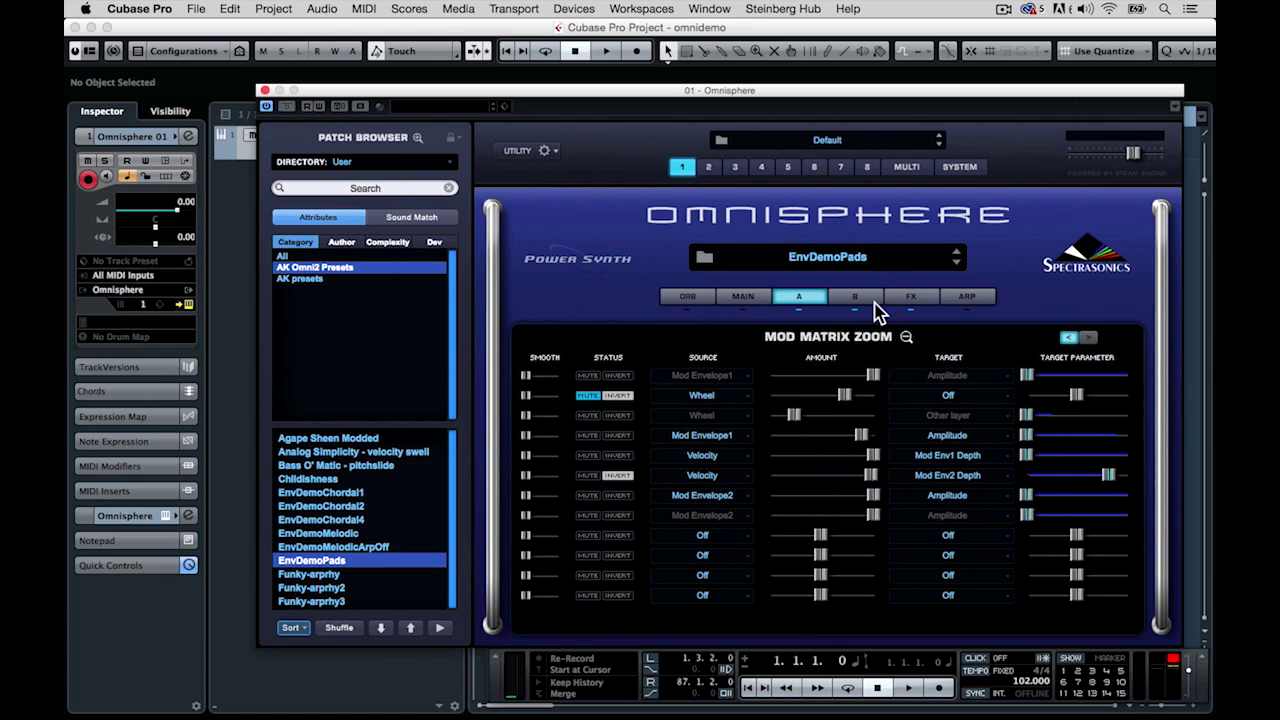
pyautogui.click(903, 337)
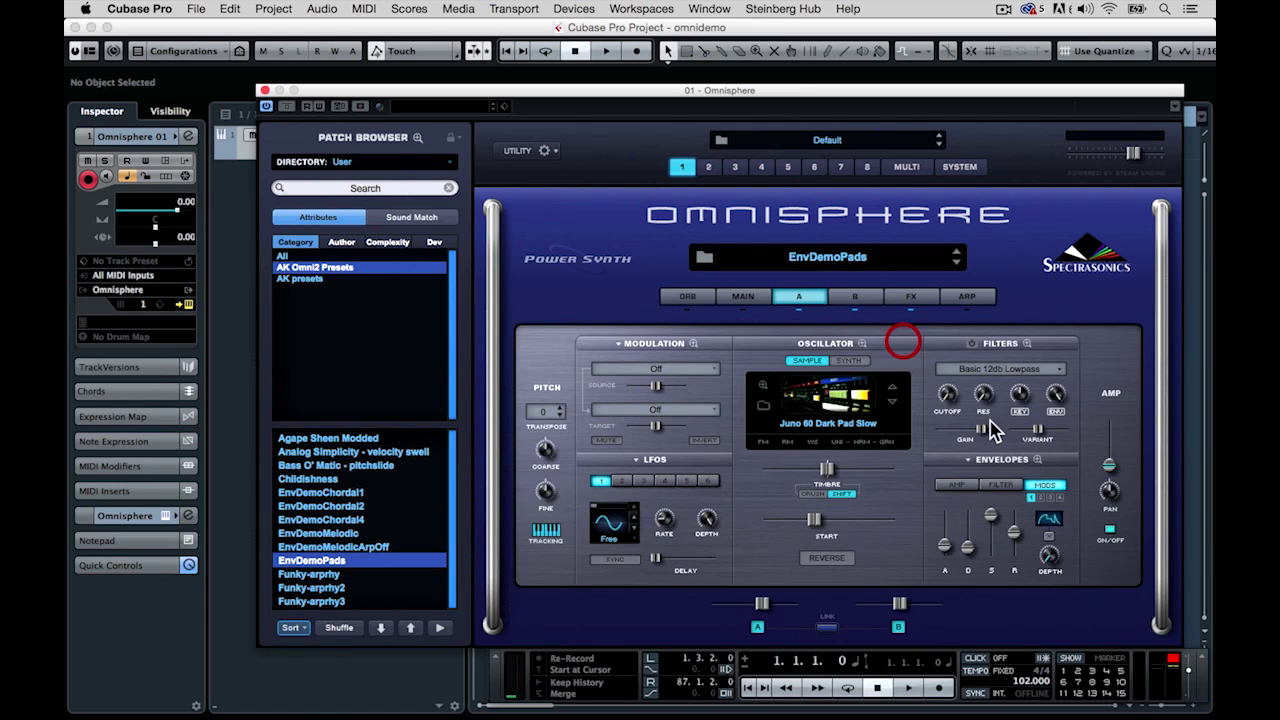
pyautogui.click(1034, 482)
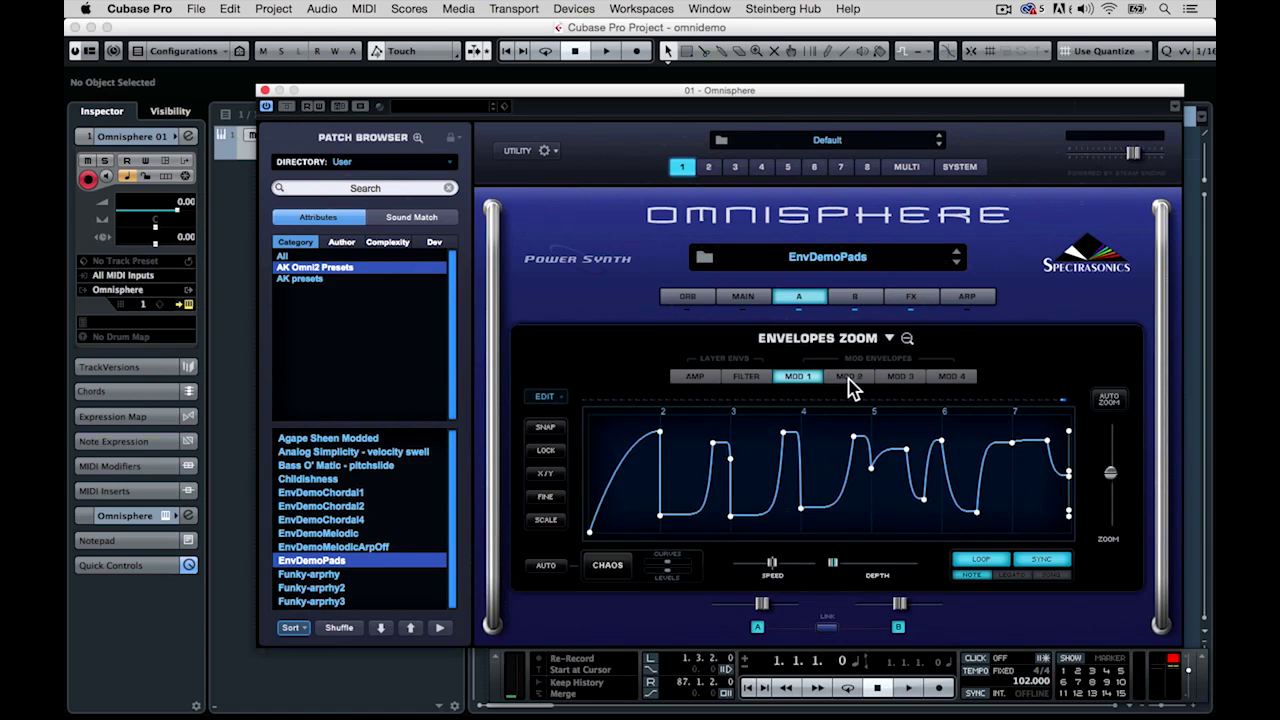
pyautogui.click(849, 378)
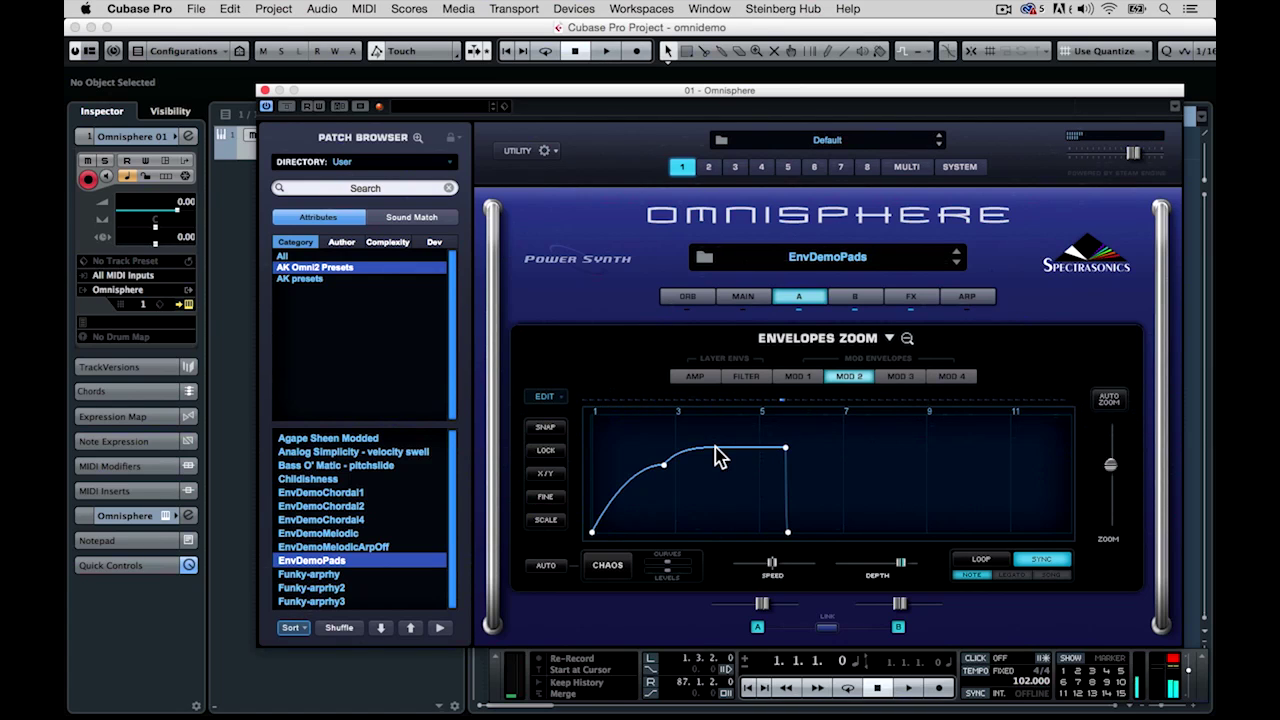
pyautogui.click(790, 380)
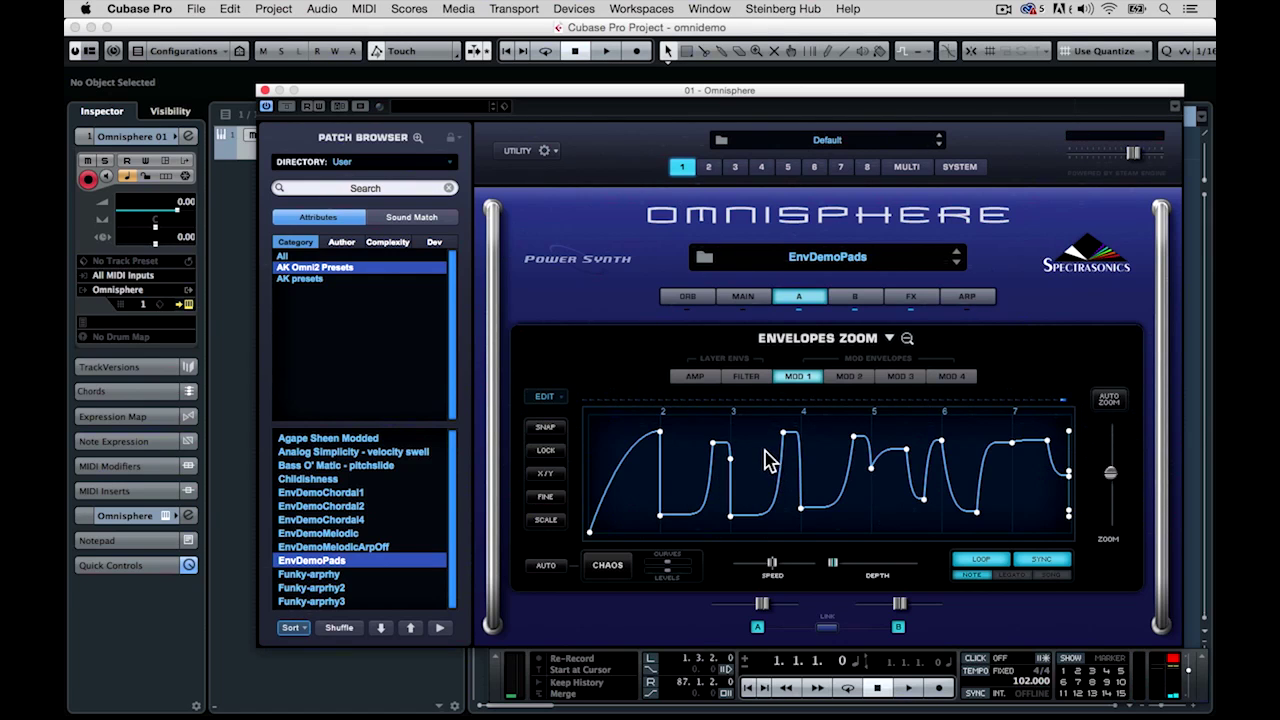
# Open EnvDemoPads' Mod Matrix Zoom and browse the Mod Envelope2 target list without changing it.
pyautogui.click(905, 338)
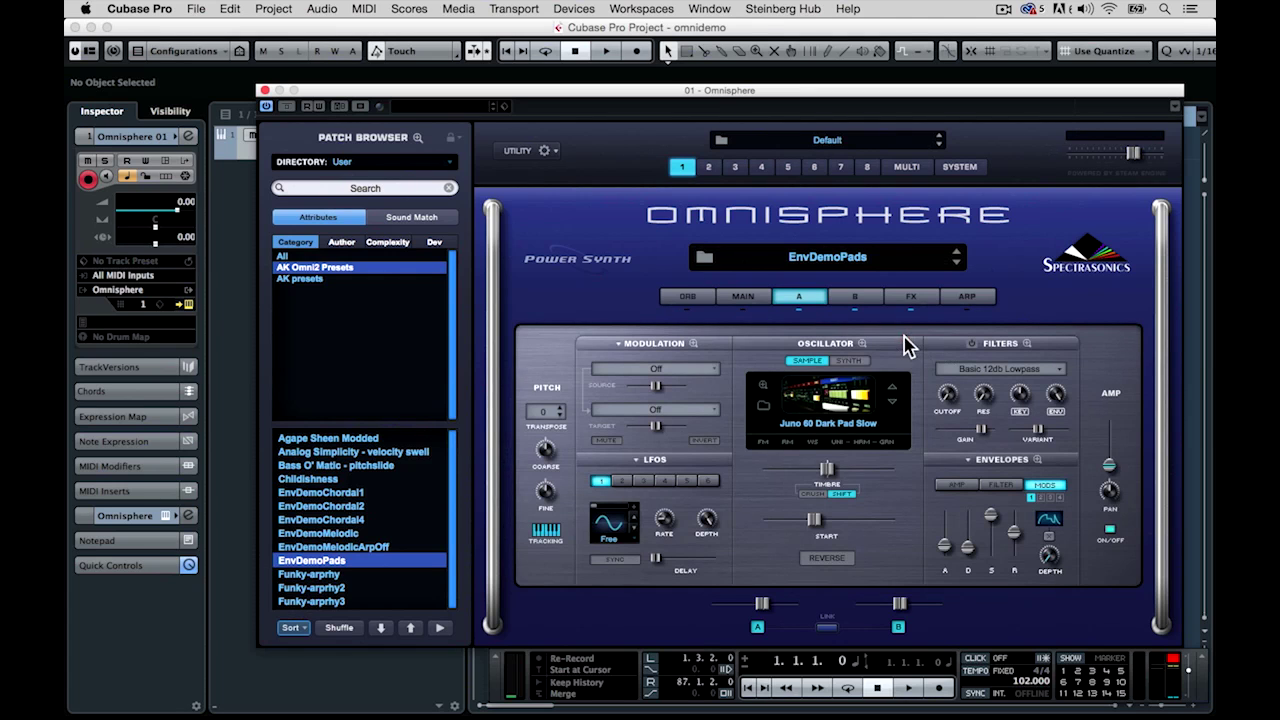
pyautogui.click(694, 345)
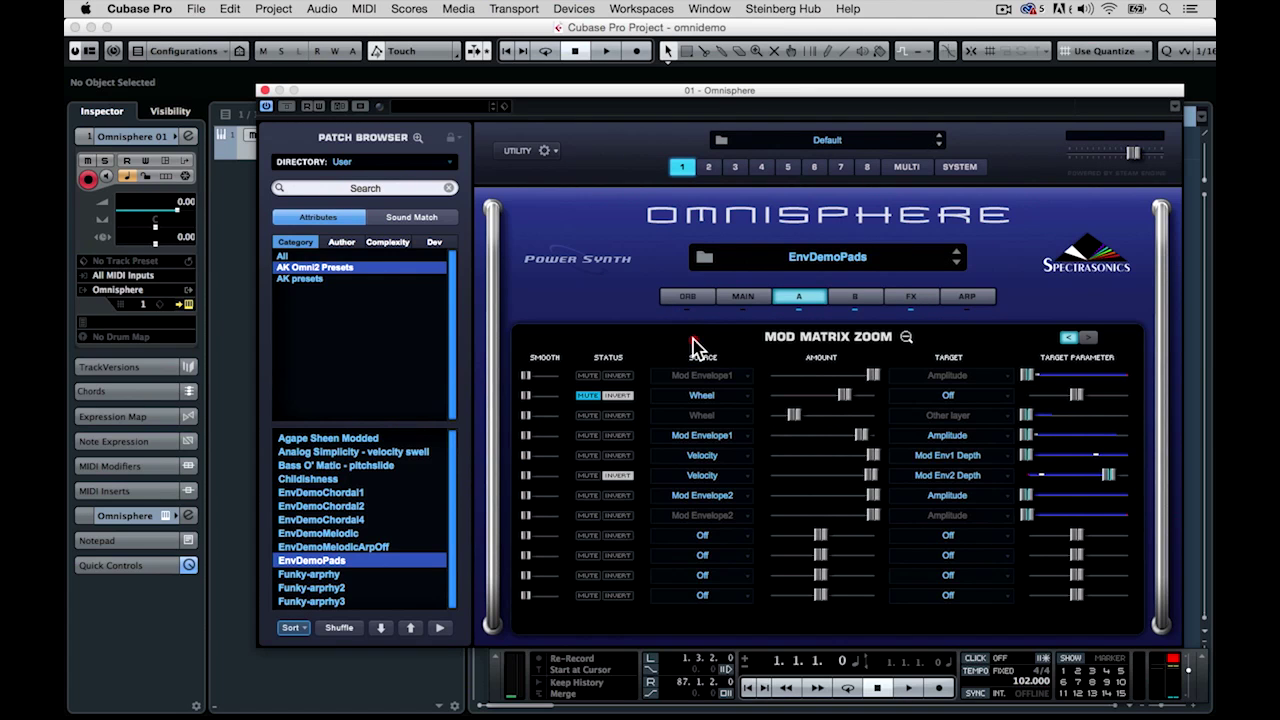
pyautogui.click(950, 497)
pyautogui.moveTo(925, 475)
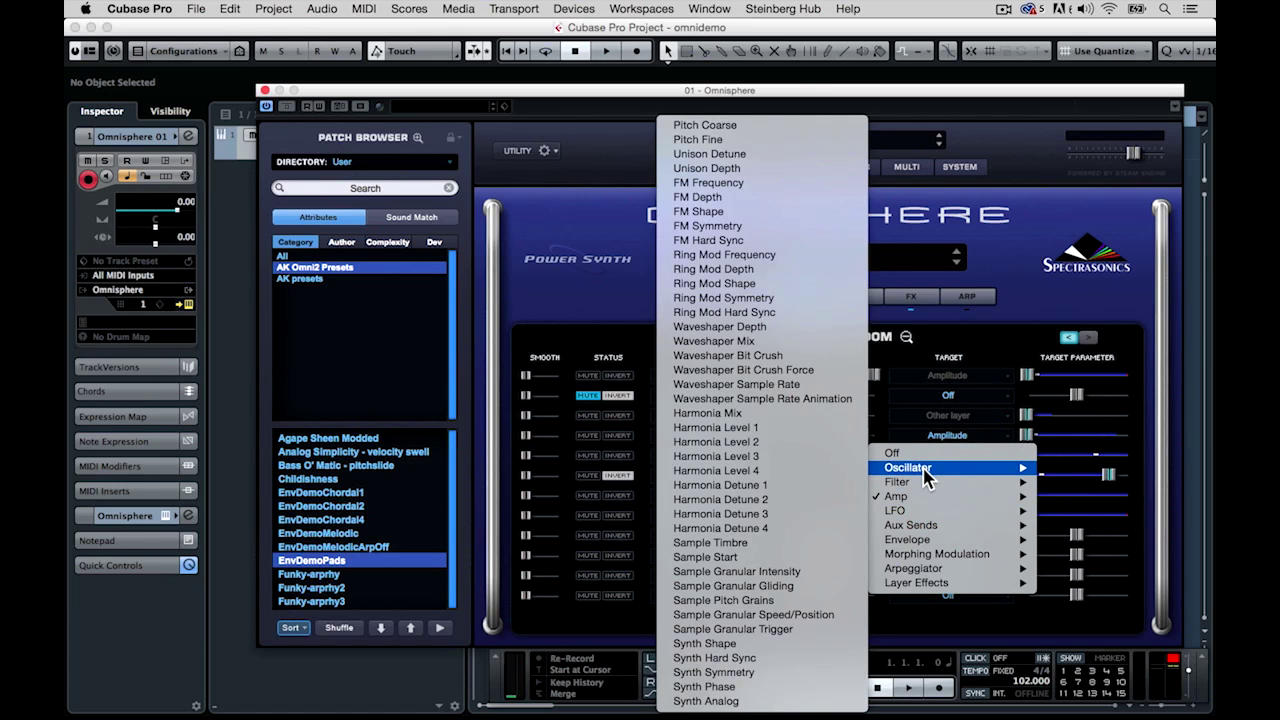
pyautogui.moveTo(920, 508)
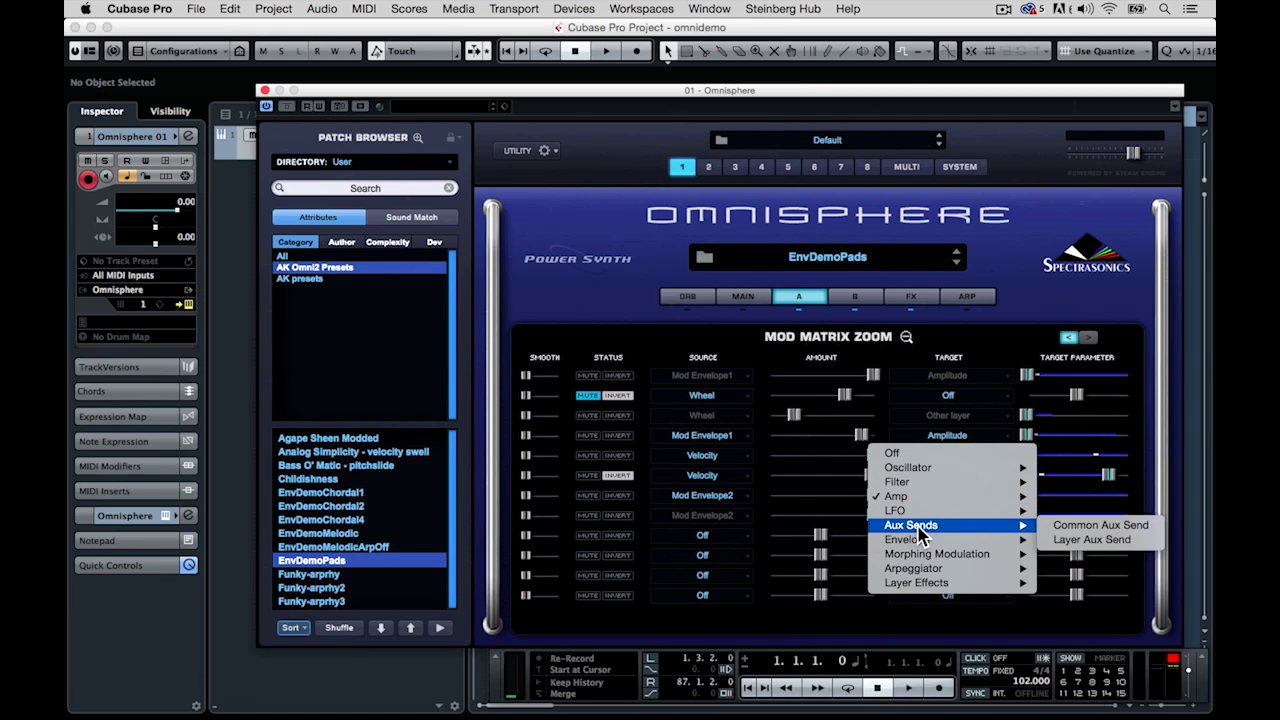
pyautogui.moveTo(918, 545)
pyautogui.click(760, 539)
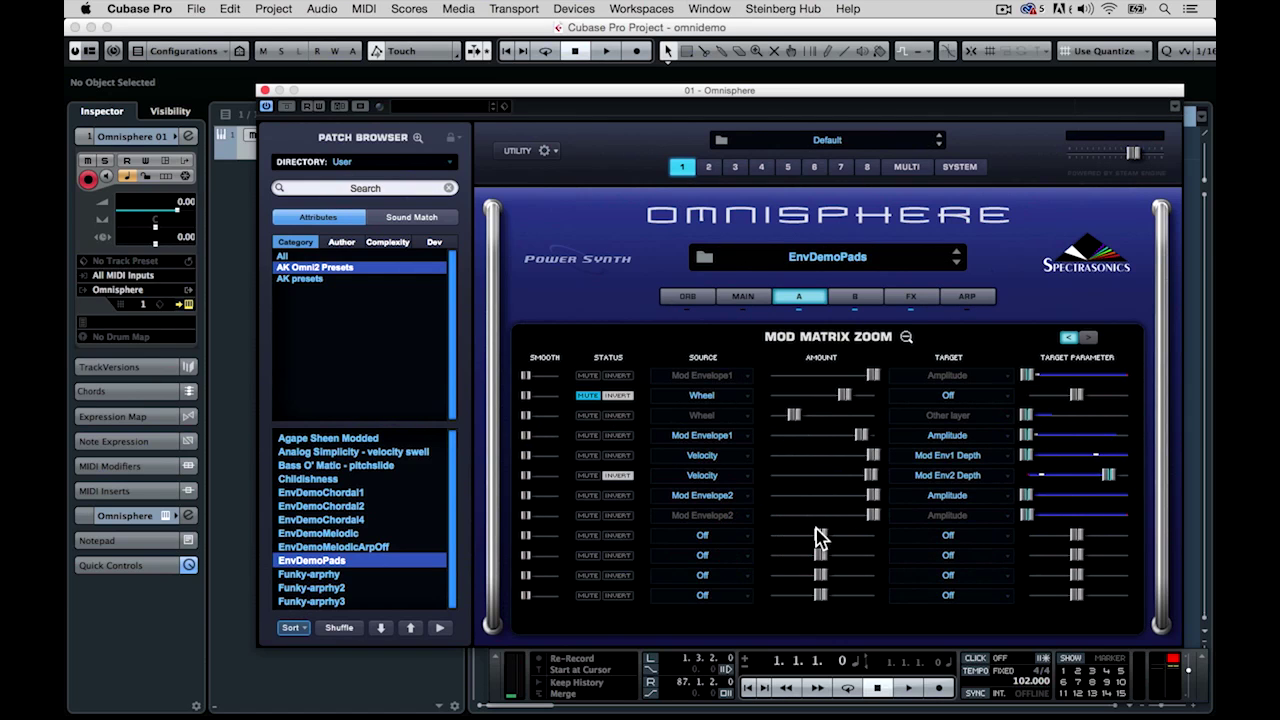